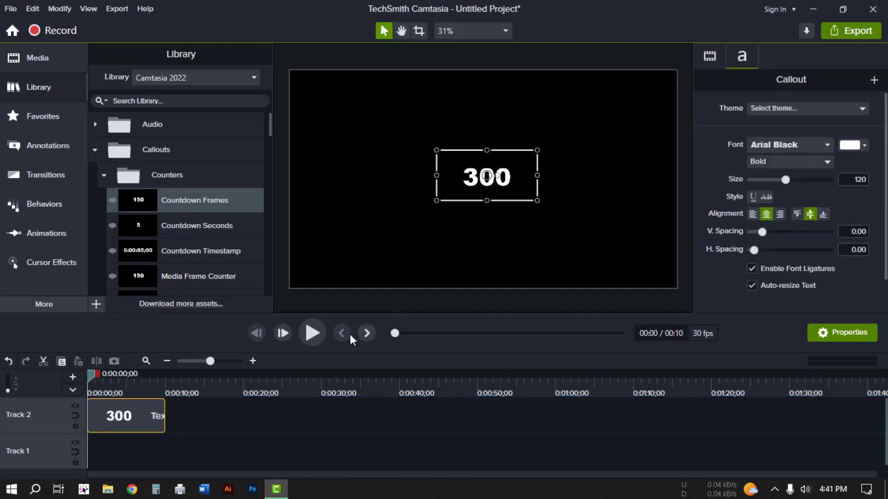
# - Preview the first seconds of the 300 countdown callout and return the playhead to the start of the timeline
pyautogui.click(307, 335)
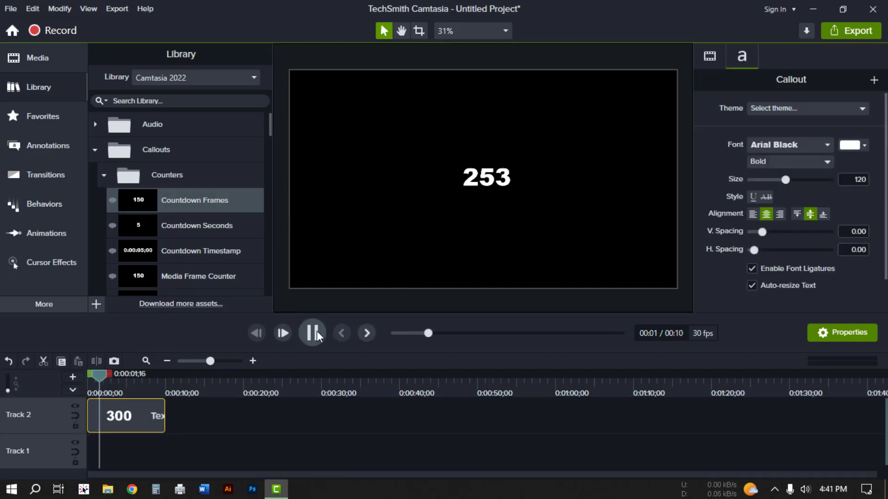
pyautogui.click(311, 333)
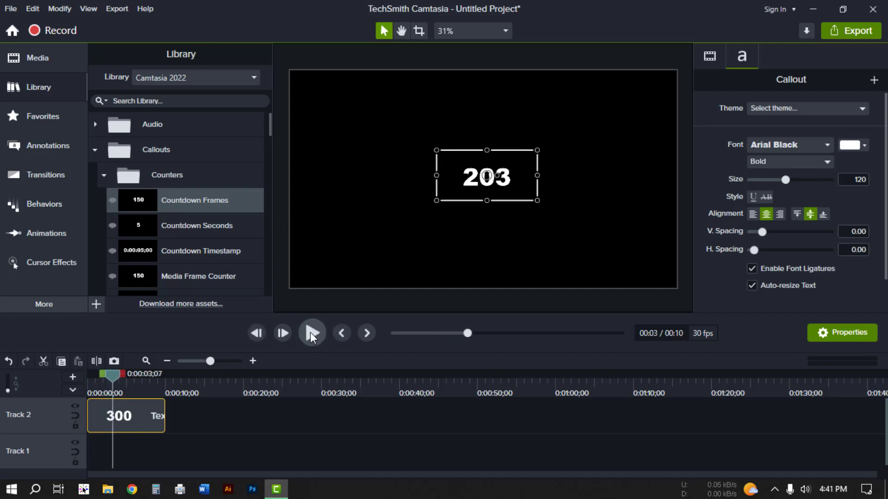
pyautogui.moveTo(102, 373); pyautogui.dragTo(79, 381)
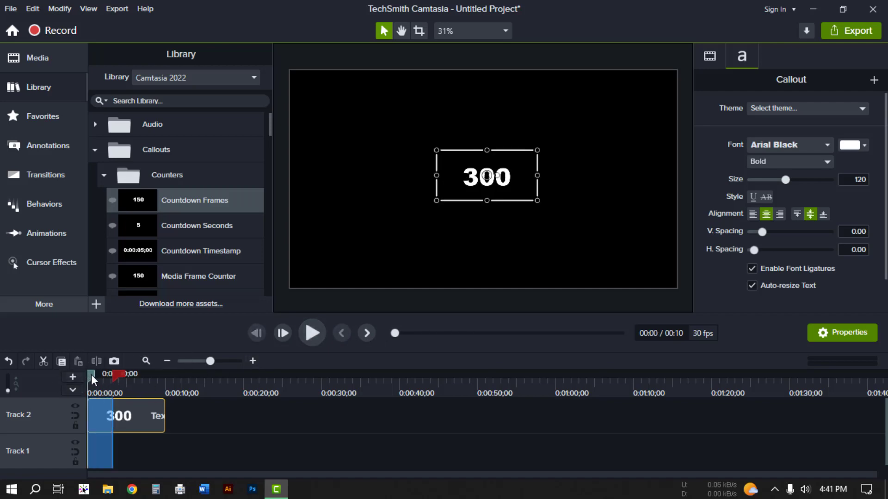
pyautogui.click(91, 375)
# - Try extending the countdown clip on Track 2 to about 43 seconds, scrub through it, and undo the extension
pyautogui.moveTo(165, 408); pyautogui.dragTo(423, 418)
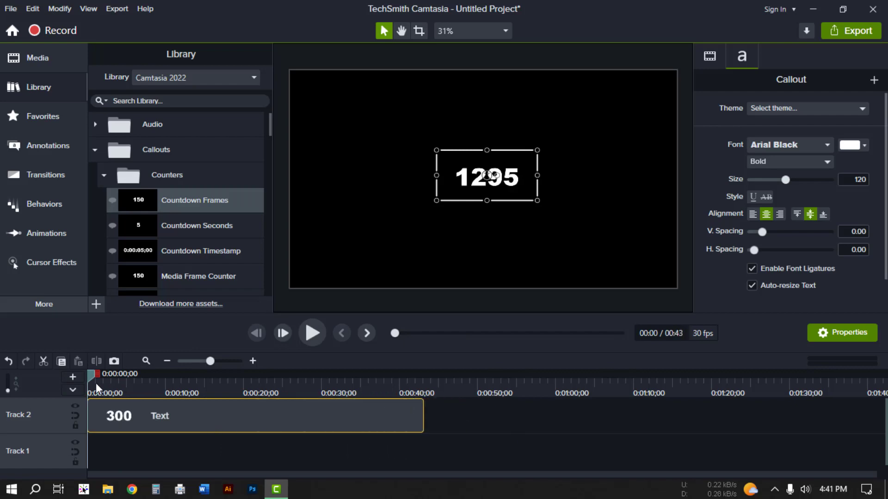
pyautogui.moveTo(94, 380); pyautogui.dragTo(412, 386)
pyautogui.hotkey('ctrl', 'z')
pyautogui.hotkey('ctrl', 'z')
# - Add the Activity micro animation from the Icons & Glyphs library to Track 2 at about 15 seconds and preview it
pyautogui.click(103, 175)
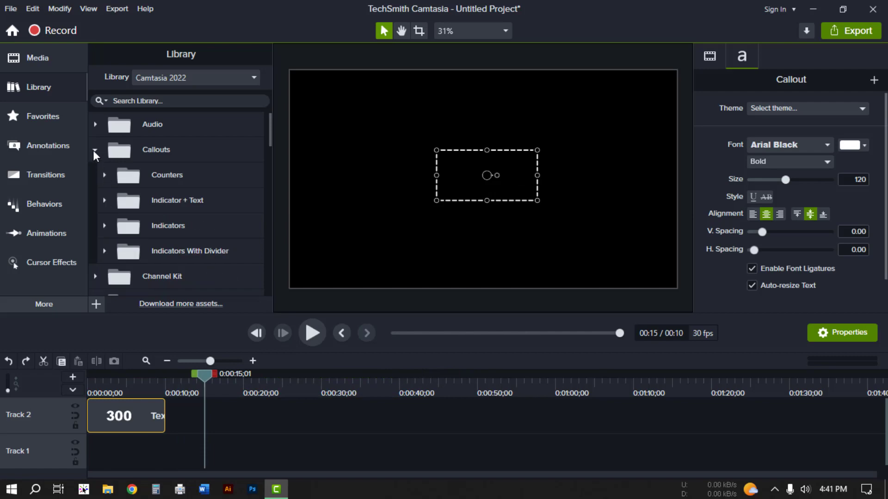
pyautogui.click(95, 149)
pyautogui.scroll(-3, 184, 220)
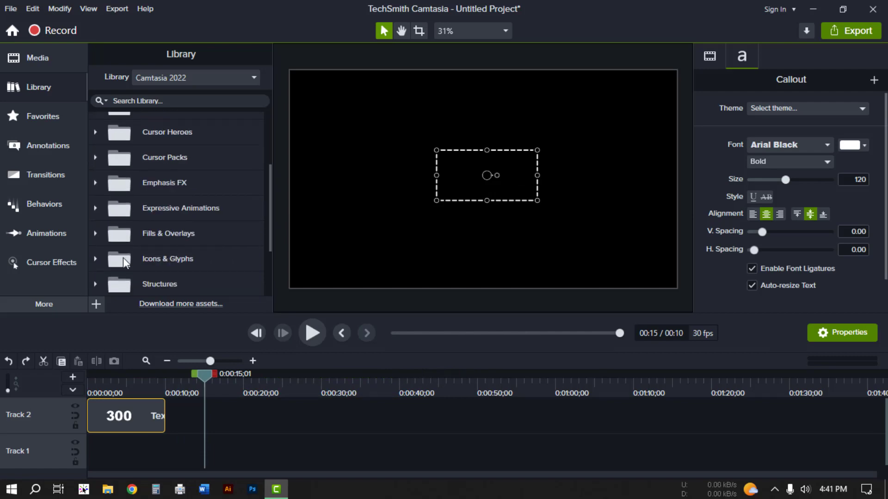
pyautogui.click(95, 259)
pyautogui.scroll(-2, 133, 255)
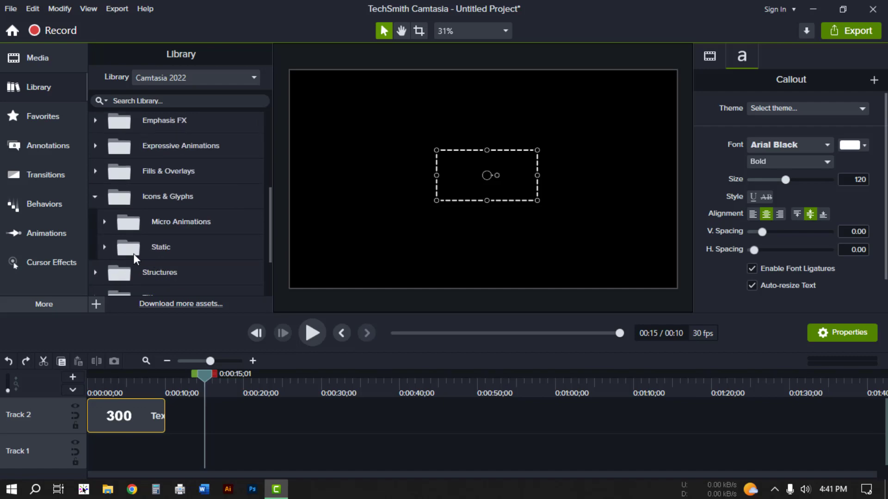
pyautogui.click(105, 222)
pyautogui.moveTo(171, 246); pyautogui.dragTo(209, 420)
pyautogui.click(312, 333)
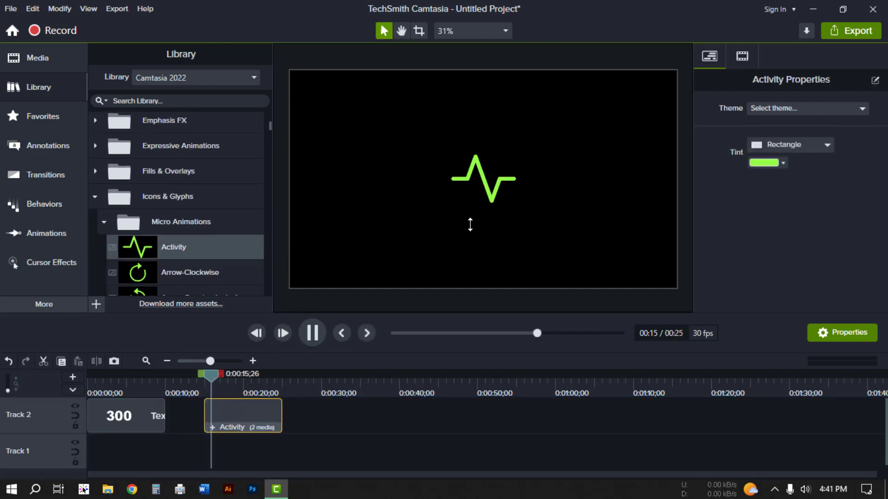
pyautogui.press('space')
# - Add the Bell-Fill micro animation to Track 2 at about 30 seconds and preview it
pyautogui.scroll(-8, 197, 248)
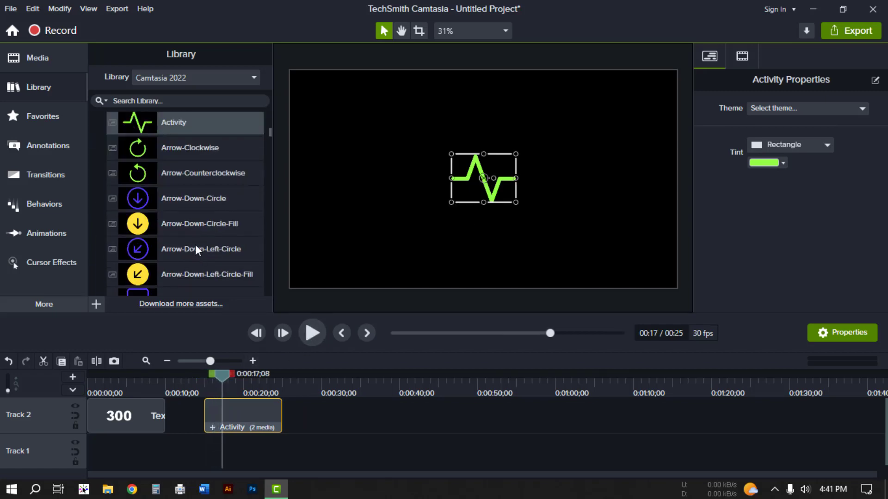
pyautogui.scroll(-20, 193, 240)
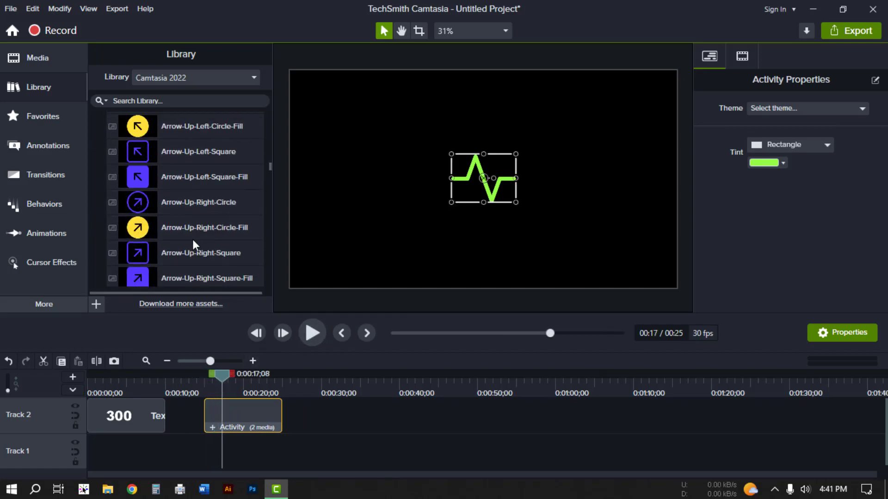
pyautogui.moveTo(165, 192); pyautogui.dragTo(340, 428)
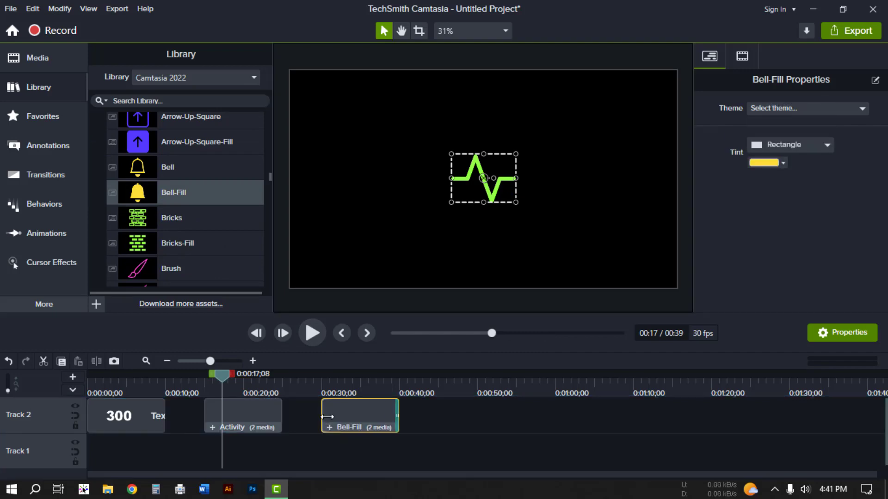
pyautogui.click(327, 387)
pyautogui.click(307, 341)
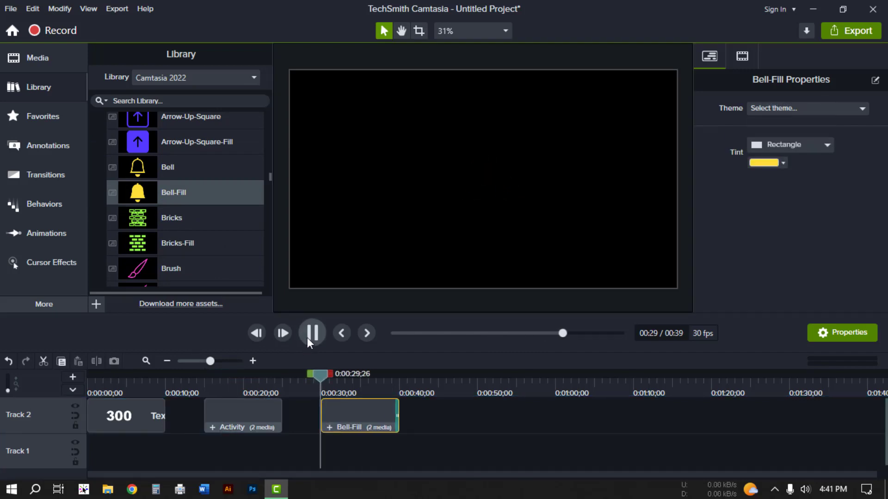
pyautogui.click(312, 337)
# - Browse more of the Micro Animations library assets and collapse their folder
pyautogui.scroll(-6, 201, 187)
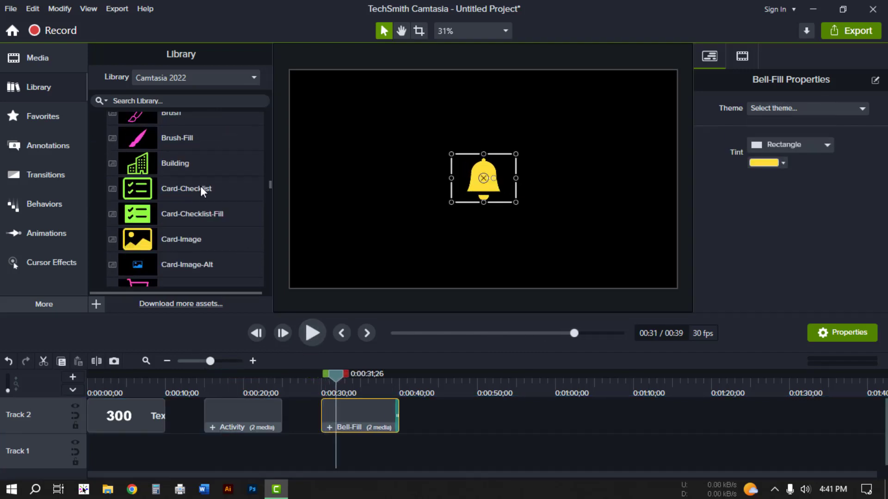
pyautogui.scroll(3, 201, 192)
pyautogui.scroll(15, 200, 195)
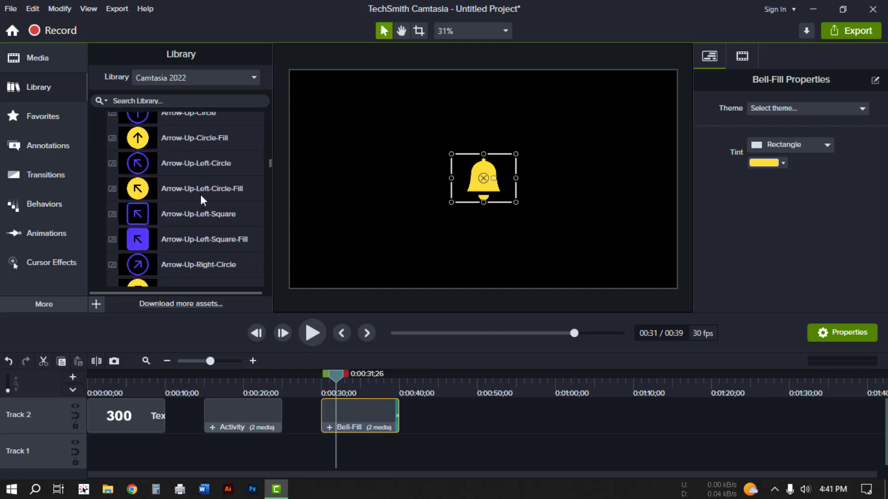
pyautogui.scroll(15, 201, 196)
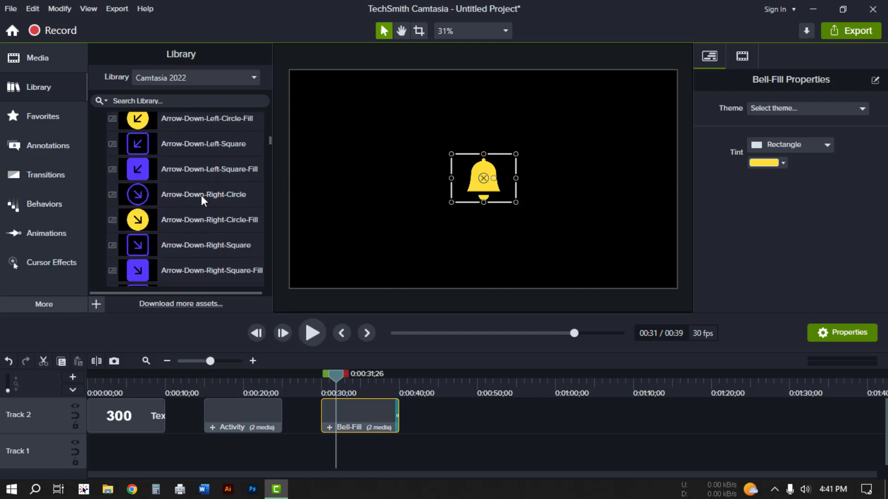
pyautogui.scroll(-2, 202, 196)
pyautogui.click(103, 251)
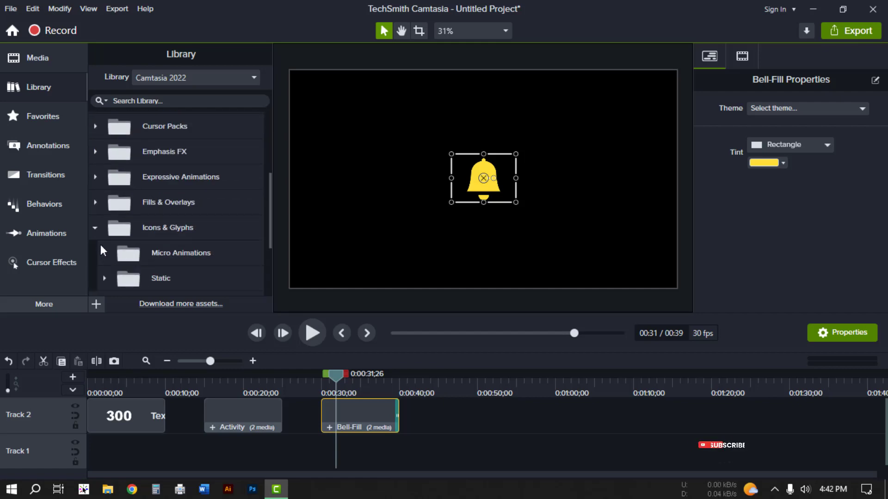
# - Change the tint of the Bell-Fill animation on the timeline to a bright pink
pyautogui.moveTo(351, 407); pyautogui.dragTo(359, 413)
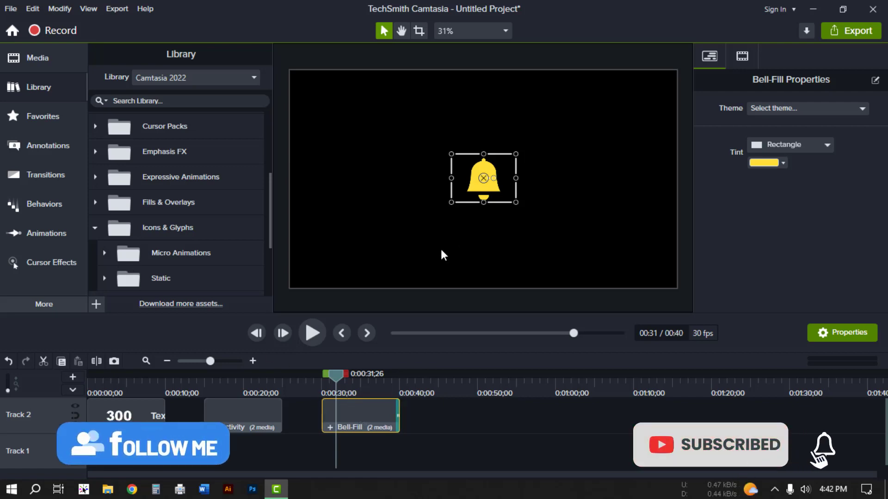
pyautogui.moveTo(336, 376)
pyautogui.mouseDown()
pyautogui.moveTo(354, 379)
pyautogui.moveTo(330, 377)
pyautogui.moveTo(342, 376)
pyautogui.mouseUp()
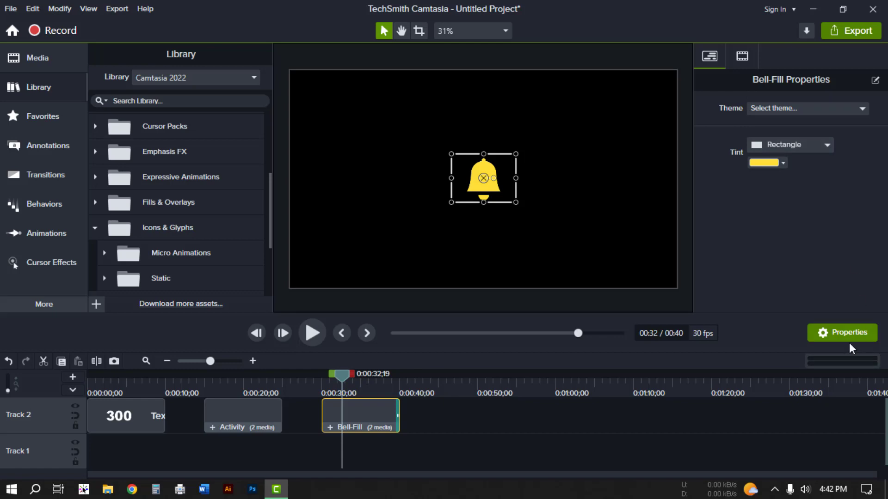
pyautogui.click(782, 164)
pyautogui.moveTo(819, 253)
pyautogui.mouseDown()
pyautogui.moveTo(818, 229)
pyautogui.moveTo(800, 240)
pyautogui.moveTo(800, 218)
pyautogui.mouseUp()
pyautogui.click(842, 295)
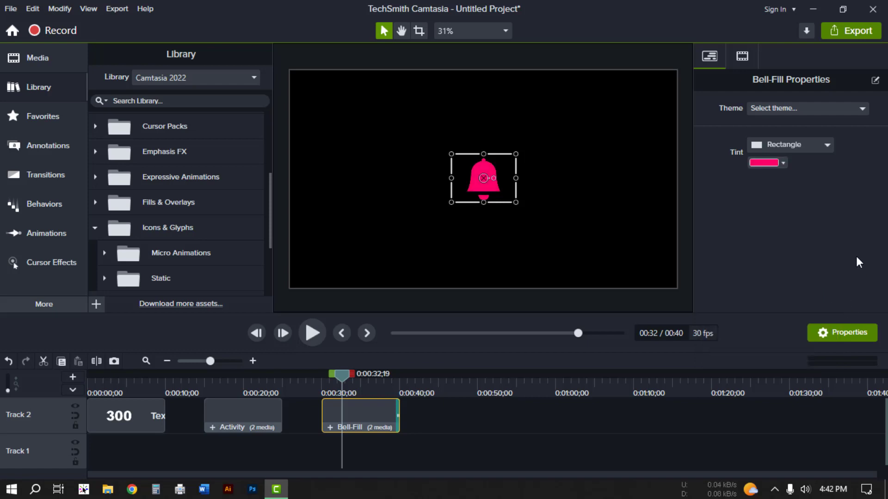
# - Play back the recolored bell animation from just before its clip
pyautogui.moveTo(340, 376); pyautogui.dragTo(303, 381)
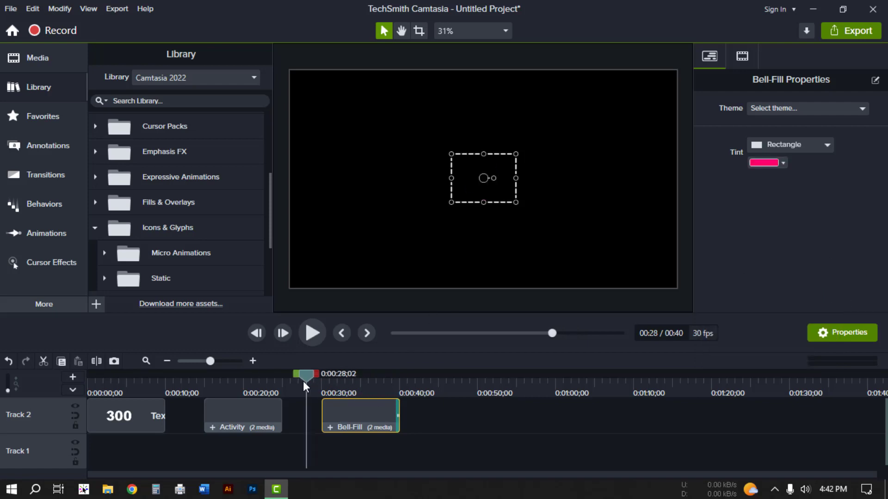
pyautogui.click(311, 332)
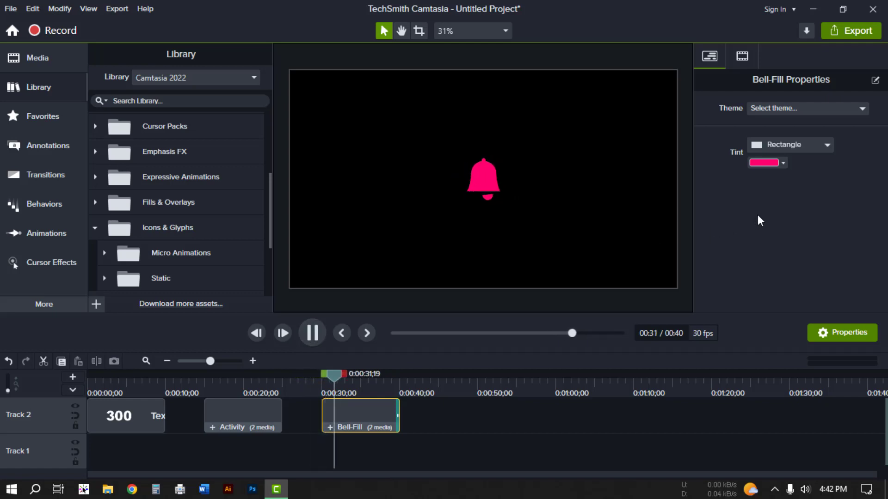
pyautogui.click(308, 334)
# - Add the BigMotionBrackets title from the Titles library to Track 2 just after the bell clip and preview it
pyautogui.scroll(-2, 129, 228)
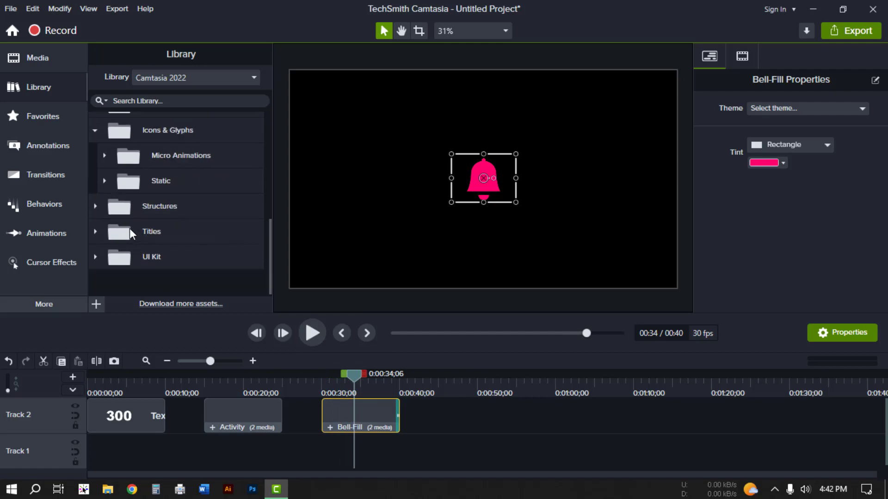
pyautogui.click(95, 230)
pyautogui.scroll(-1, 185, 250)
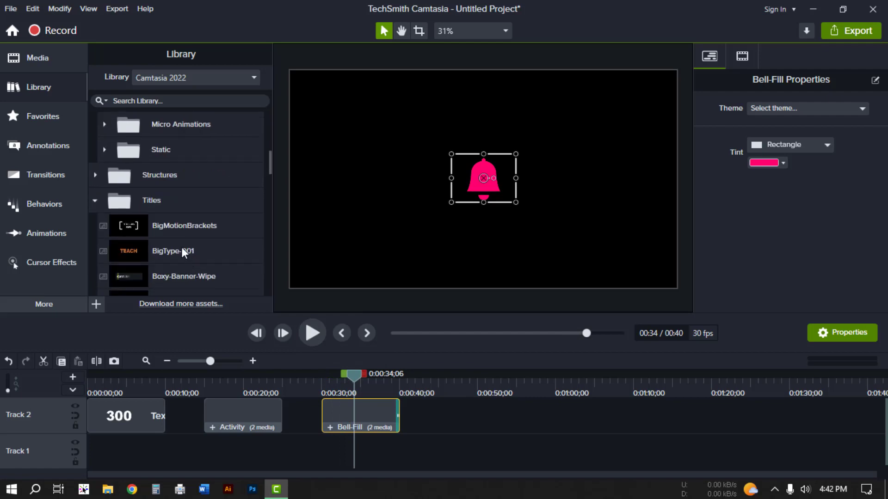
pyautogui.moveTo(173, 238); pyautogui.dragTo(412, 419)
pyautogui.moveTo(354, 376); pyautogui.dragTo(400, 378)
pyautogui.click(312, 333)
pyautogui.click(313, 333)
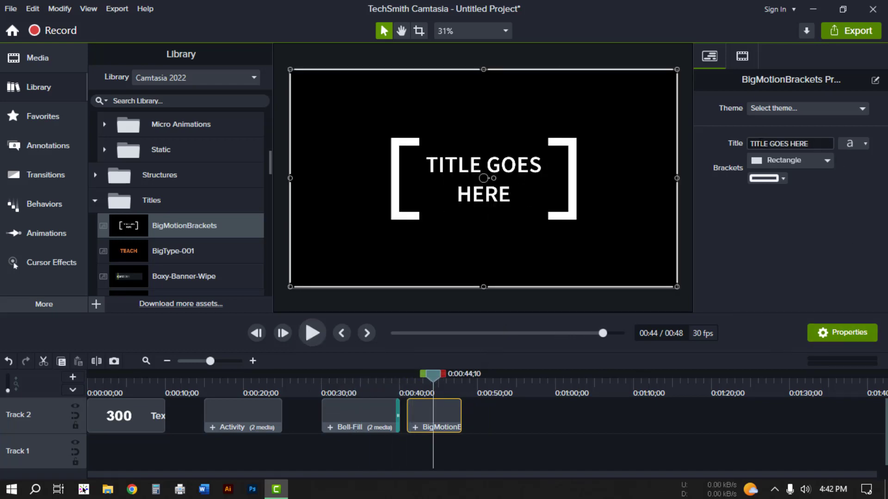
# - Set the BigMotionBrackets title text to "Azmal Tech" and play back the title animation
pyautogui.click(816, 145)
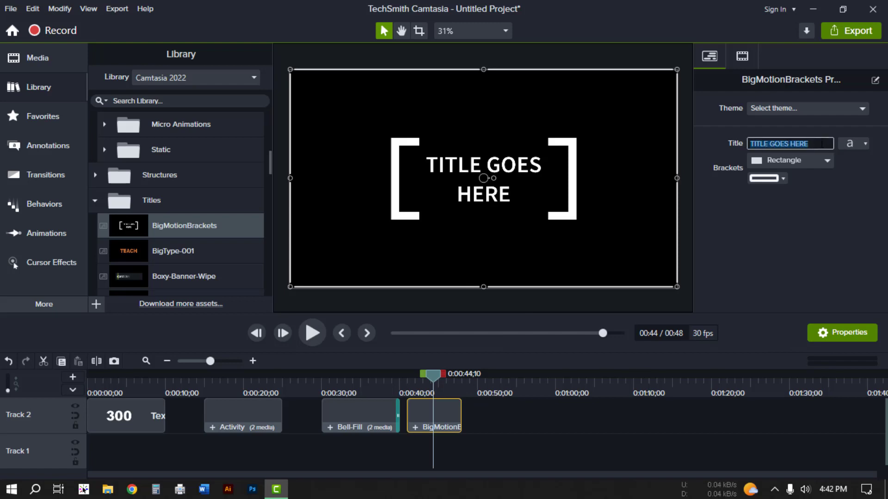
pyautogui.write('Azmal Tech')
pyautogui.click(774, 268)
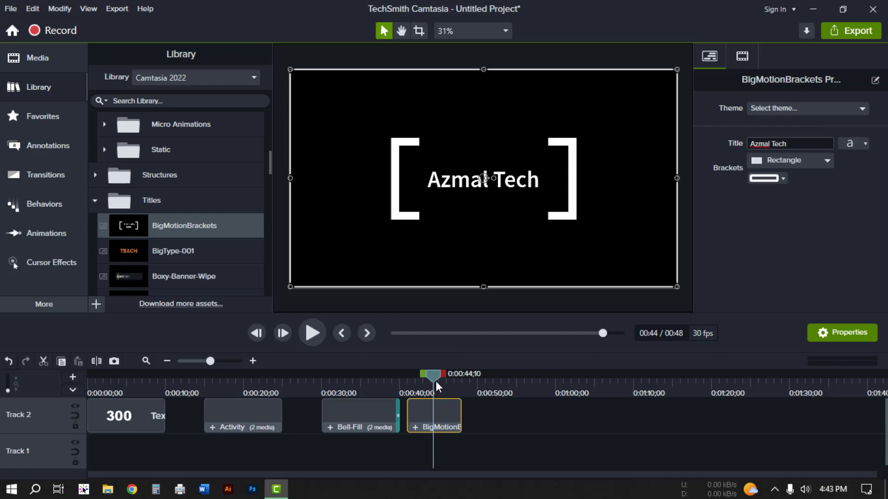
pyautogui.moveTo(435, 381); pyautogui.dragTo(405, 382)
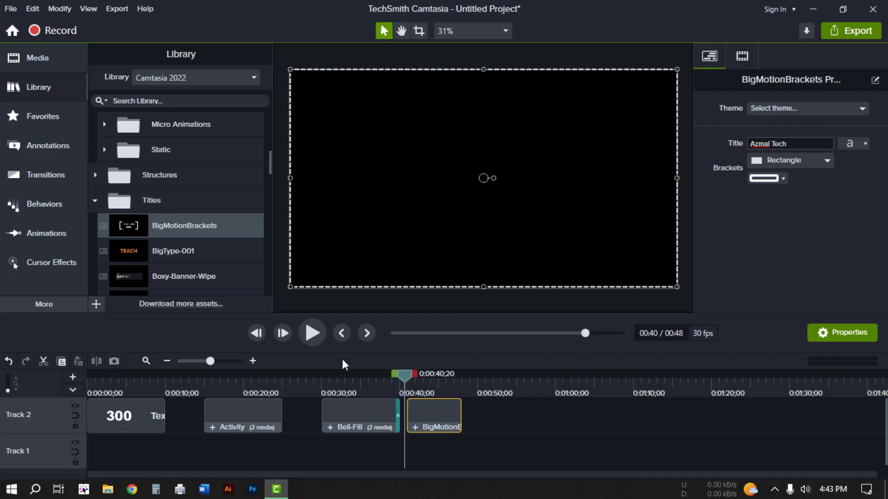
pyautogui.click(312, 333)
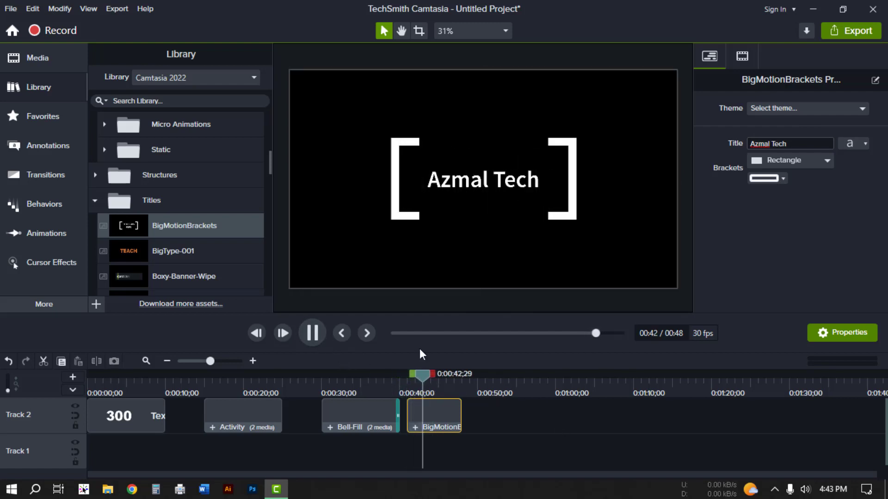
pyautogui.click(310, 334)
# - Change the color of the title's brackets to green #00FF84
pyautogui.click(783, 178)
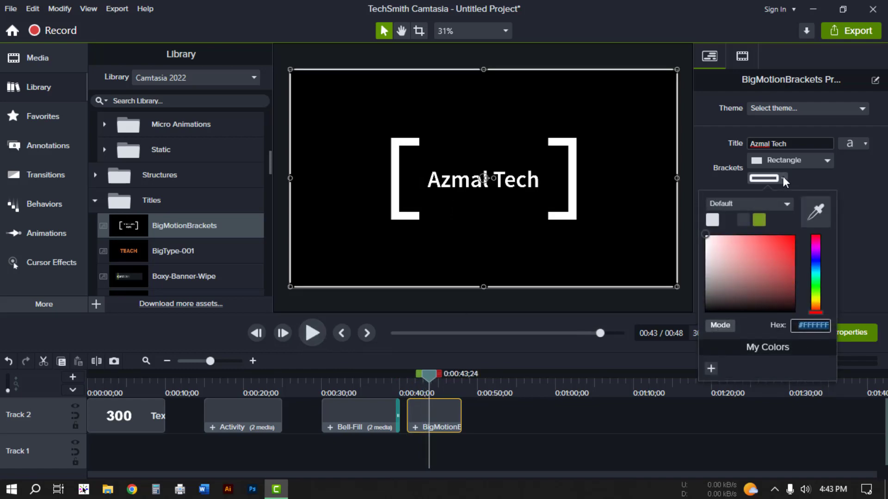
pyautogui.click(795, 234)
pyautogui.click(815, 253)
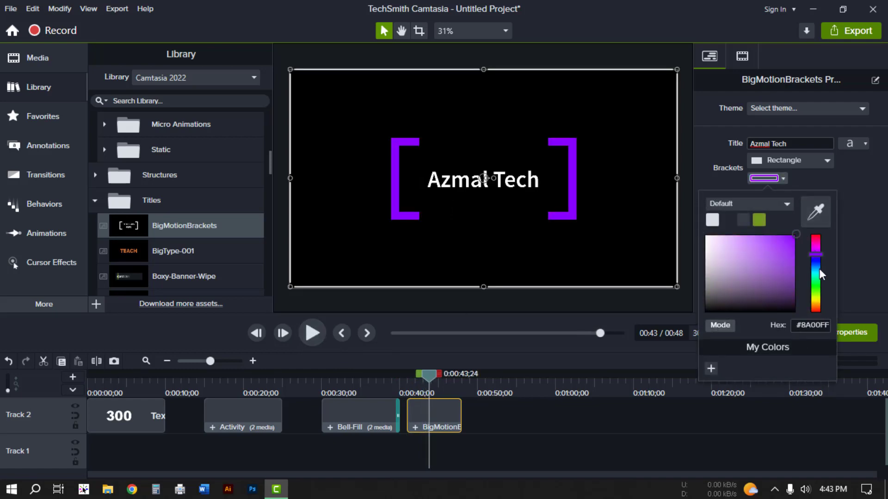
pyautogui.click(815, 280)
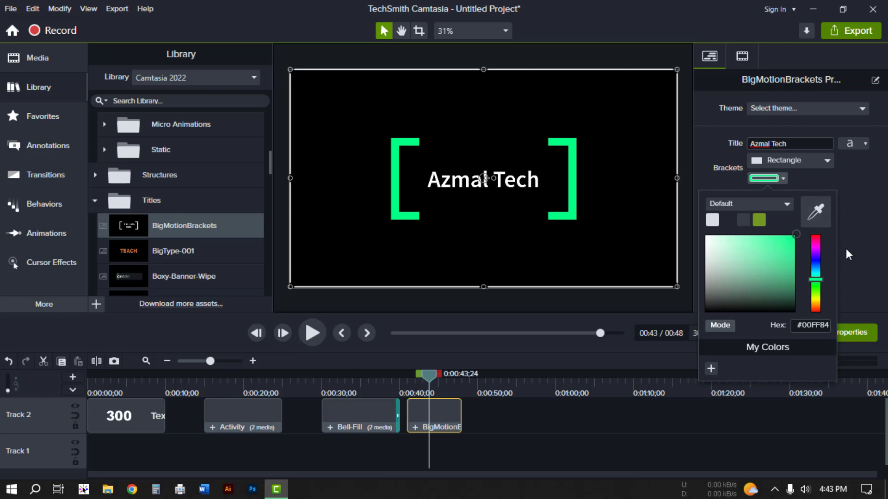
pyautogui.click(859, 235)
pyautogui.click(434, 377)
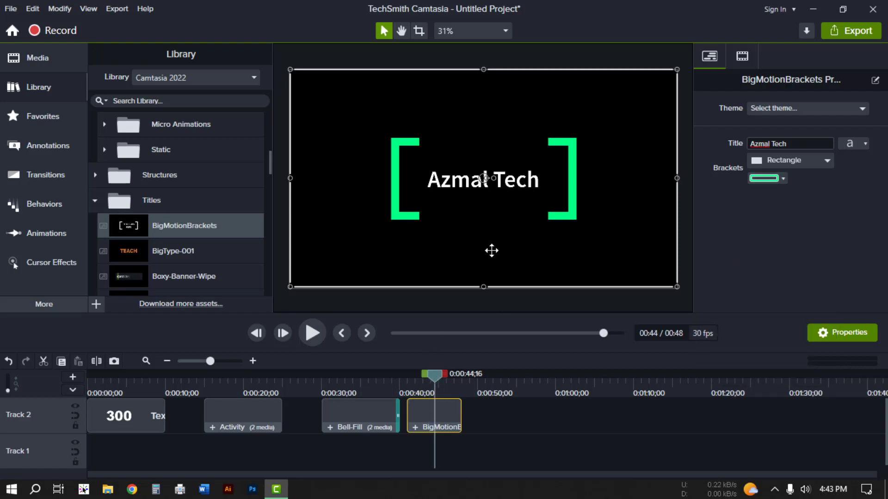
# - Change the BigMotionBrackets title text to red and increase its font size to 141
pyautogui.click(856, 146)
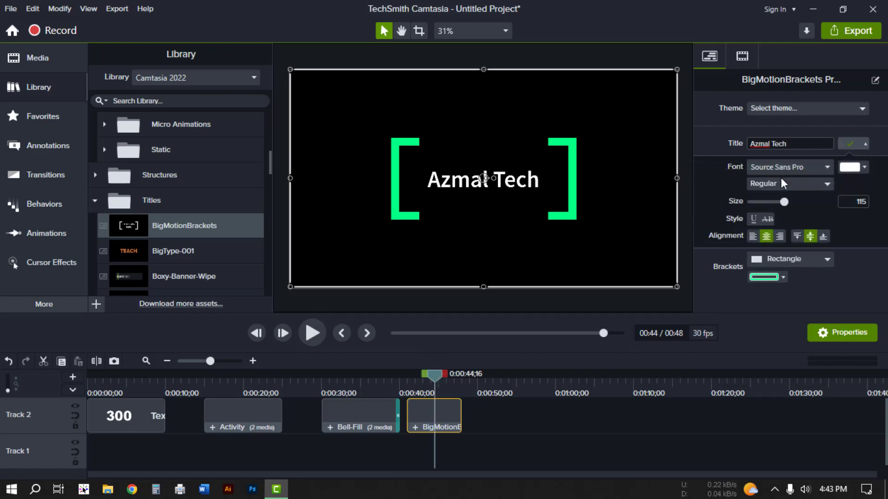
pyautogui.click(858, 147)
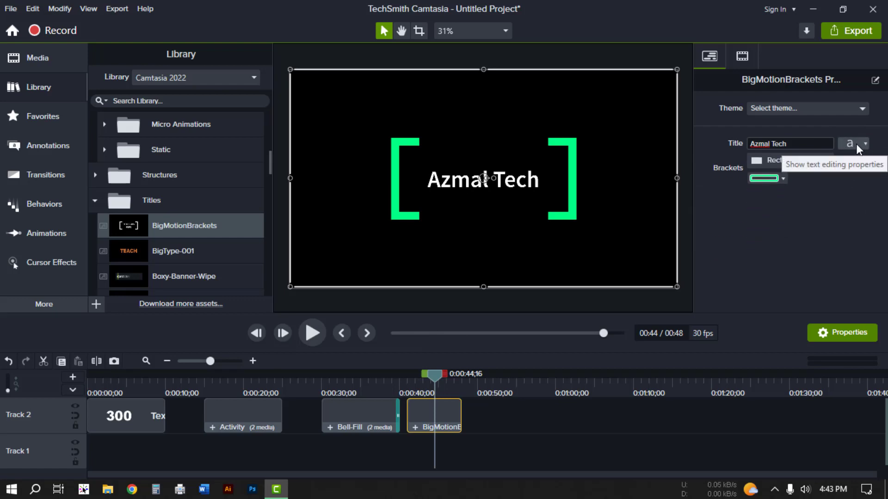
pyautogui.click(856, 143)
pyautogui.click(851, 168)
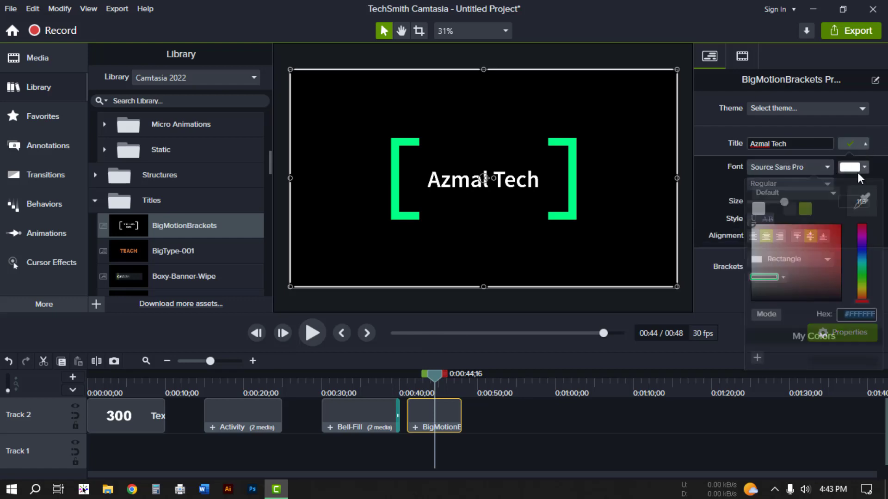
pyautogui.click(833, 230)
pyautogui.click(736, 215)
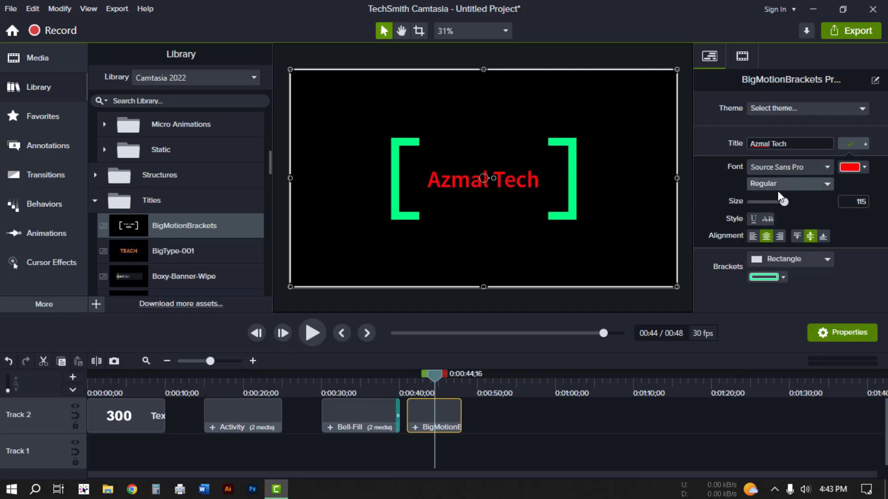
pyautogui.moveTo(784, 203); pyautogui.dragTo(789, 203)
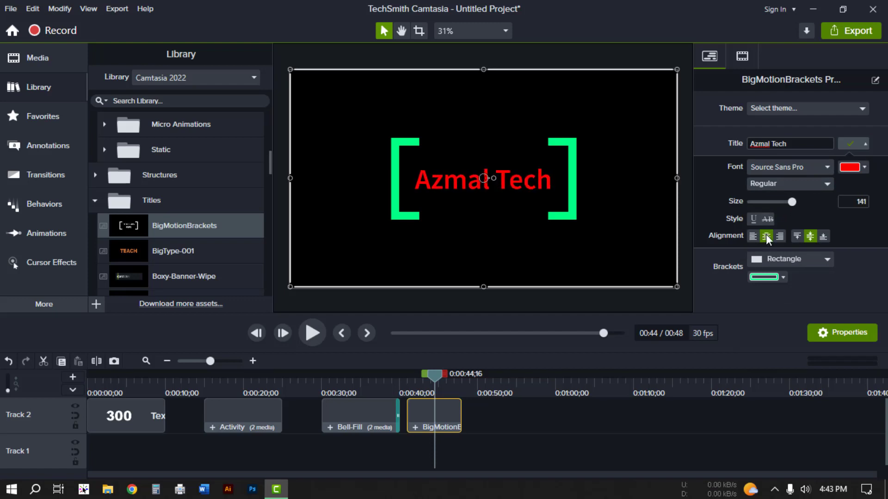
pyautogui.click(856, 144)
# - Close the gaps on Track 2 by moving the Bell-Fill, BigMotionBrackets and 300 counter clips up against the Activity clip
pyautogui.scroll(-10, 140, 223)
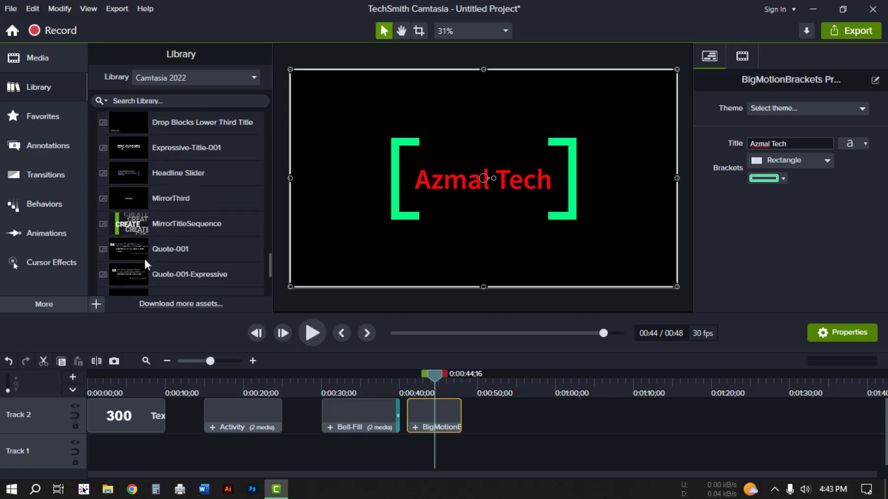
pyautogui.scroll(-5, 145, 263)
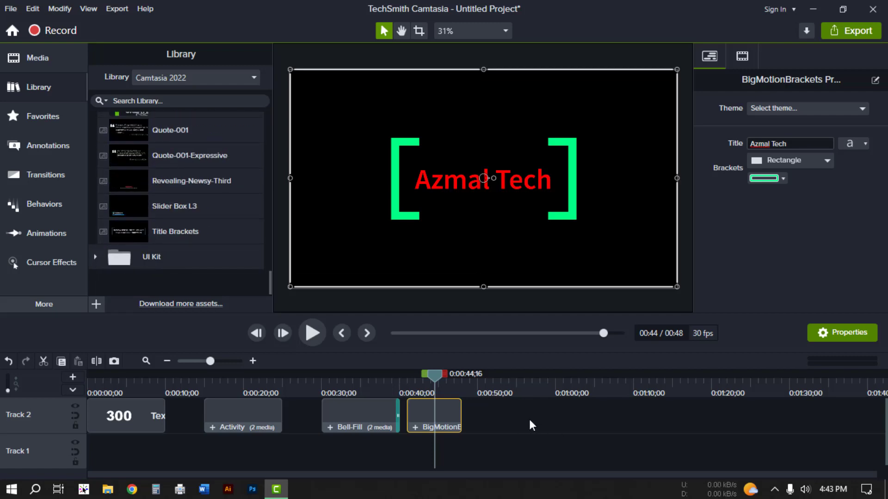
pyautogui.moveTo(362, 414); pyautogui.dragTo(323, 413)
pyautogui.moveTo(434, 415); pyautogui.dragTo(386, 411)
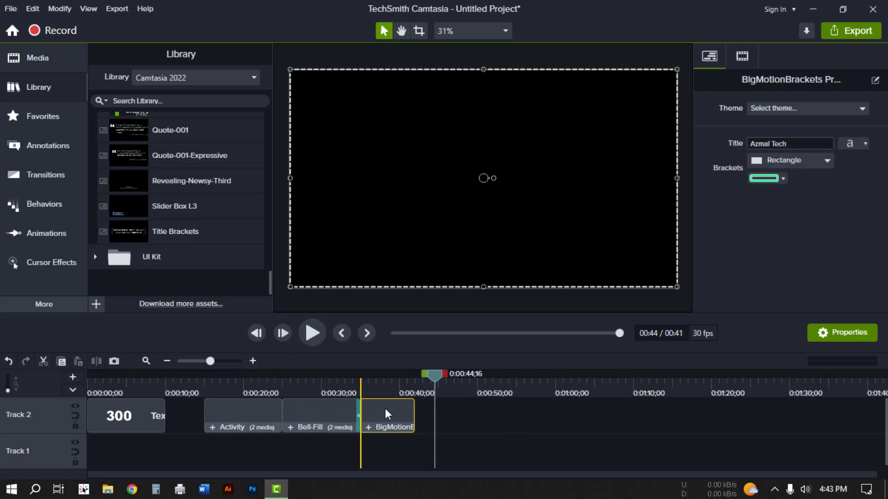
pyautogui.moveTo(448, 376); pyautogui.dragTo(254, 395)
pyautogui.moveTo(145, 414); pyautogui.dragTo(196, 415)
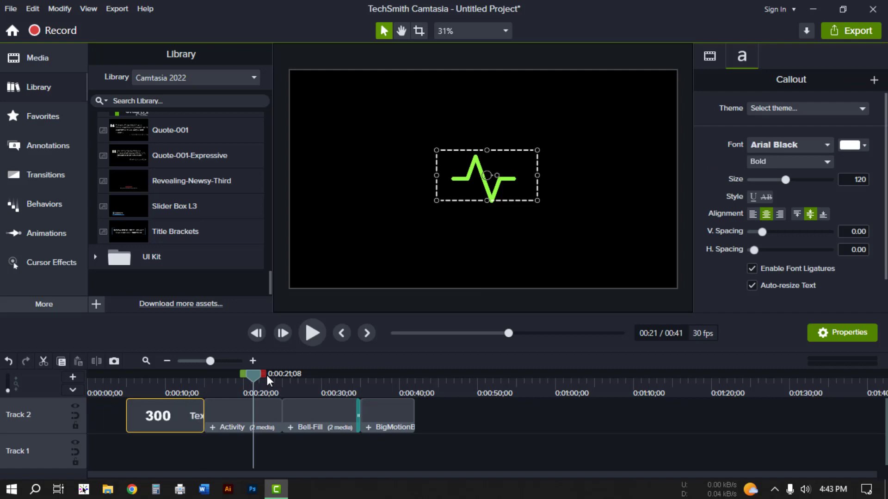
pyautogui.click(231, 377)
pyautogui.moveTo(251, 381); pyautogui.dragTo(334, 383)
pyautogui.click(503, 428)
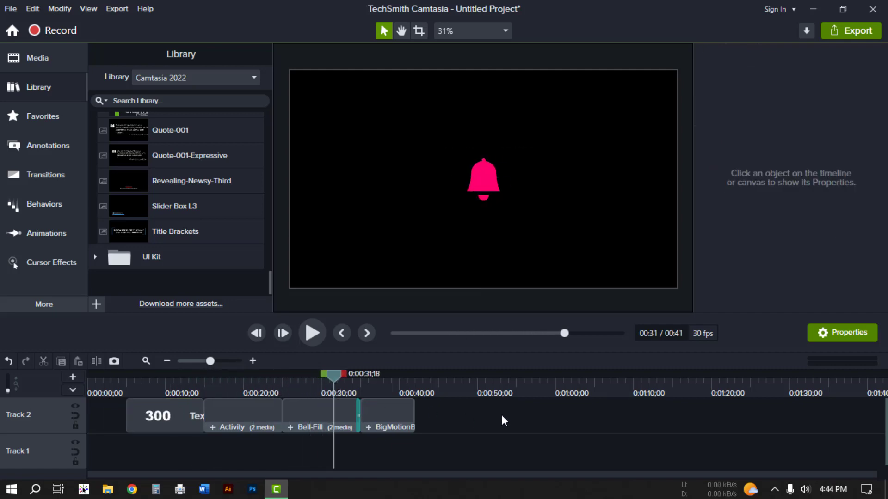
# - Move all four clips on Track 2 together to the start of the timeline and scrub back to the counter
pyautogui.moveTo(462, 417); pyautogui.dragTo(134, 409)
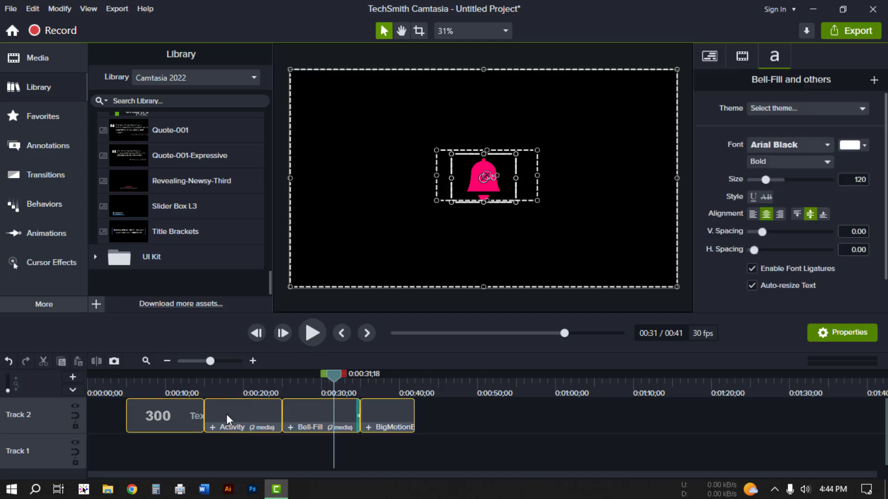
pyautogui.moveTo(226, 415); pyautogui.dragTo(190, 414)
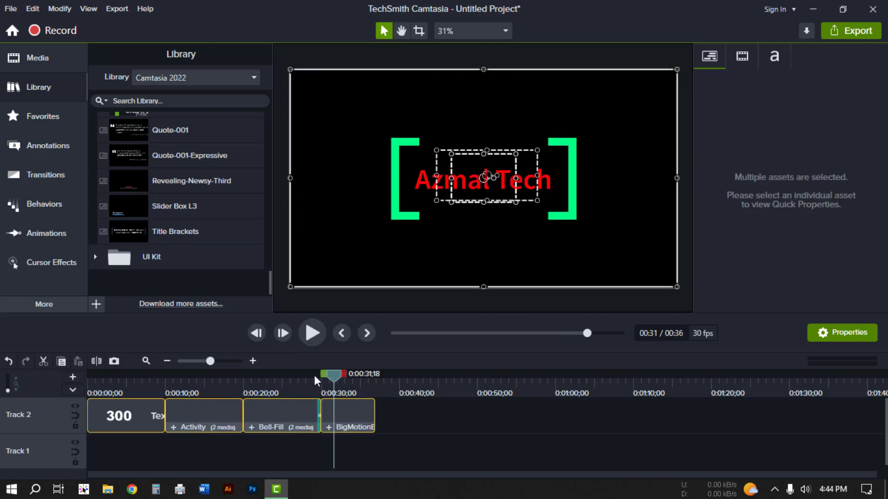
pyautogui.moveTo(314, 375); pyautogui.dragTo(143, 379)
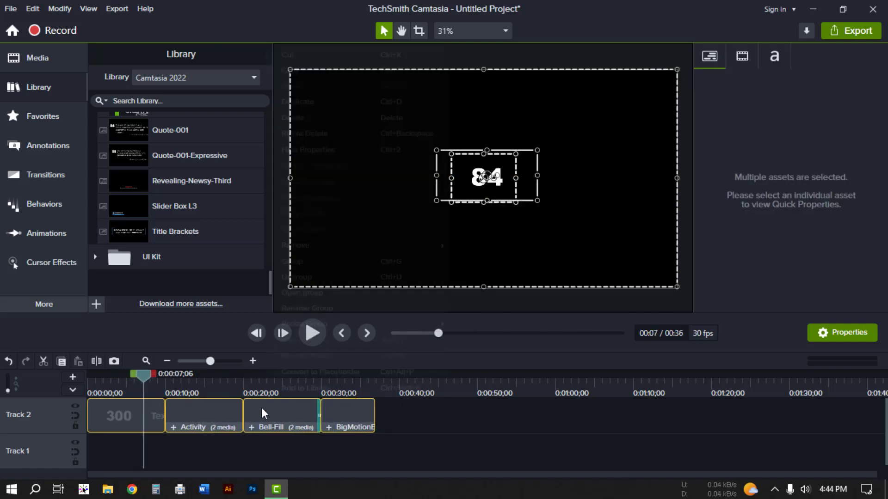
# - Group all four clips on Track 2 into a single group
pyautogui.click(466, 420)
pyautogui.moveTo(433, 411); pyautogui.dragTo(114, 412)
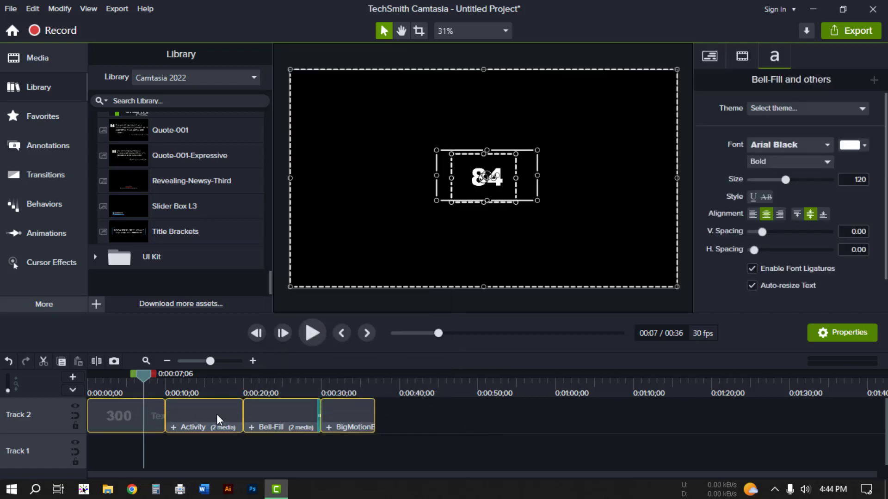
pyautogui.rightClick(217, 414)
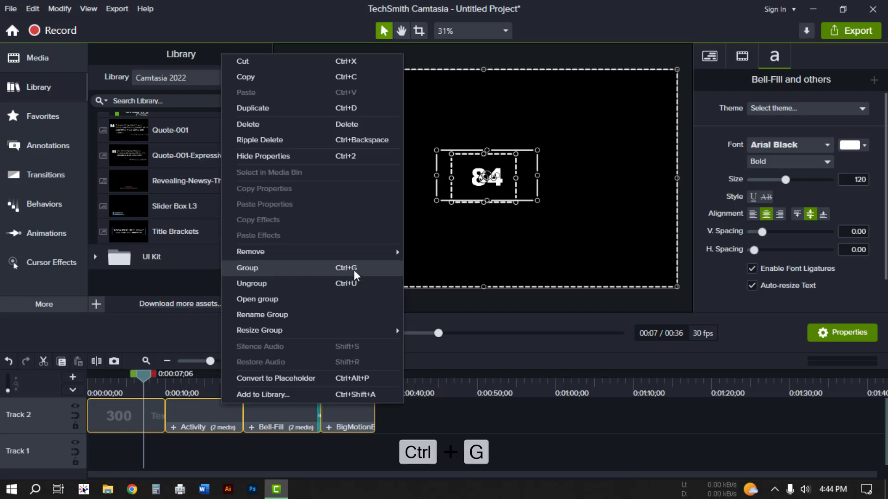
pyautogui.click(280, 272)
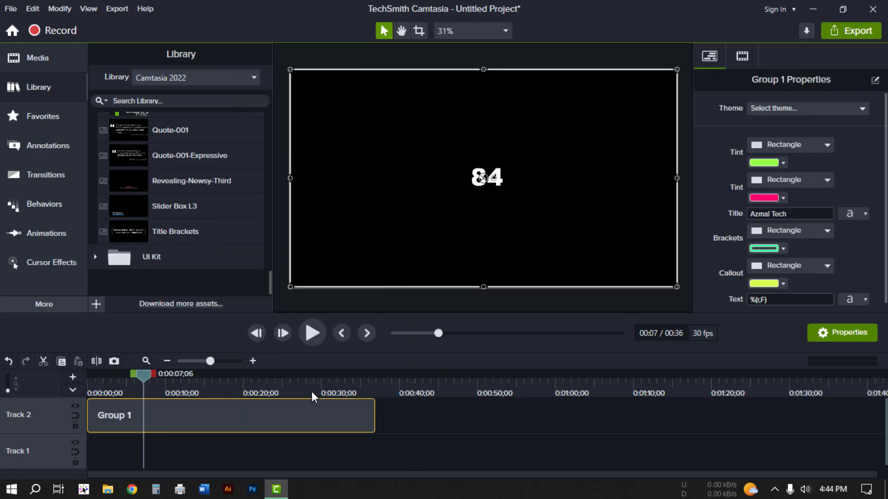
# - Add the grouped clips to the Default library under the name "sdf", using the canvas size
pyautogui.click(218, 410)
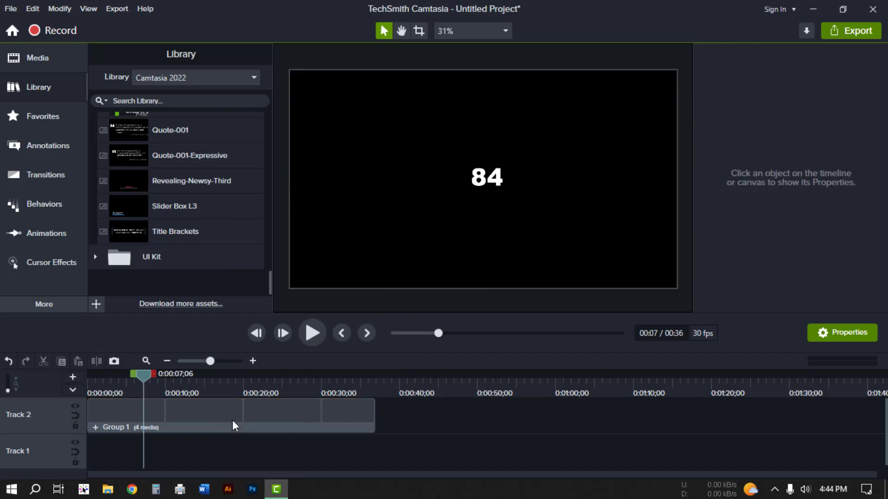
pyautogui.click(208, 418)
pyautogui.rightClick(207, 418)
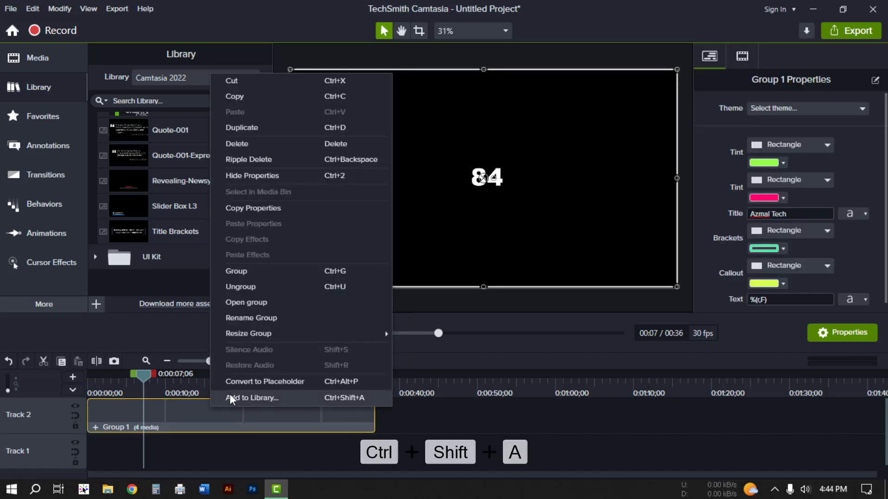
pyautogui.click(256, 398)
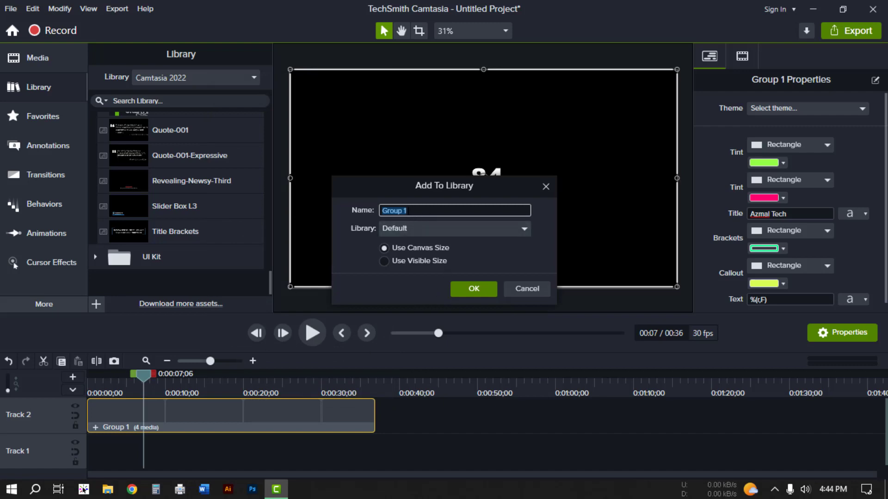
pyautogui.write('sdf')
pyautogui.click(414, 226)
pyautogui.click(407, 245)
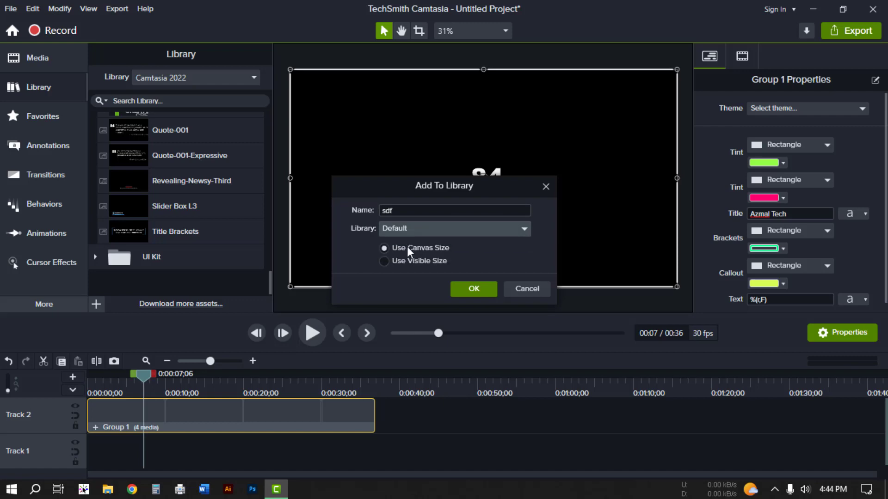
pyautogui.click(470, 288)
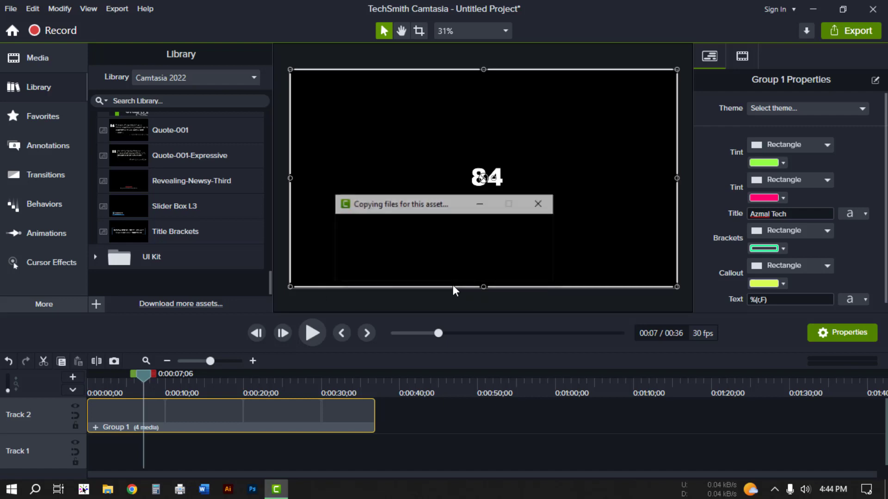
# - Display the Default user library and delete the group from Track 2
pyautogui.click(179, 78)
pyautogui.click(163, 137)
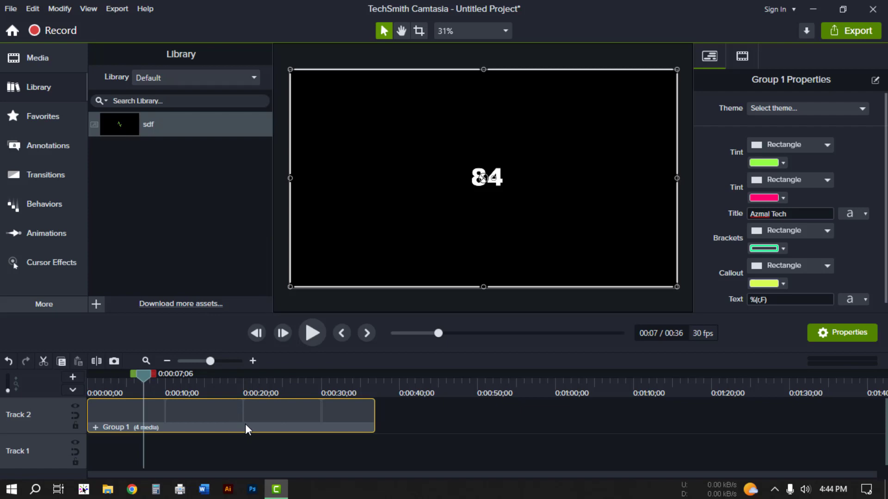
pyautogui.press('Delete')
# - Reopen the Default library after viewing Camtasia 2022, and place the sdf asset at the start of Track 1 to preview it
pyautogui.click(182, 78)
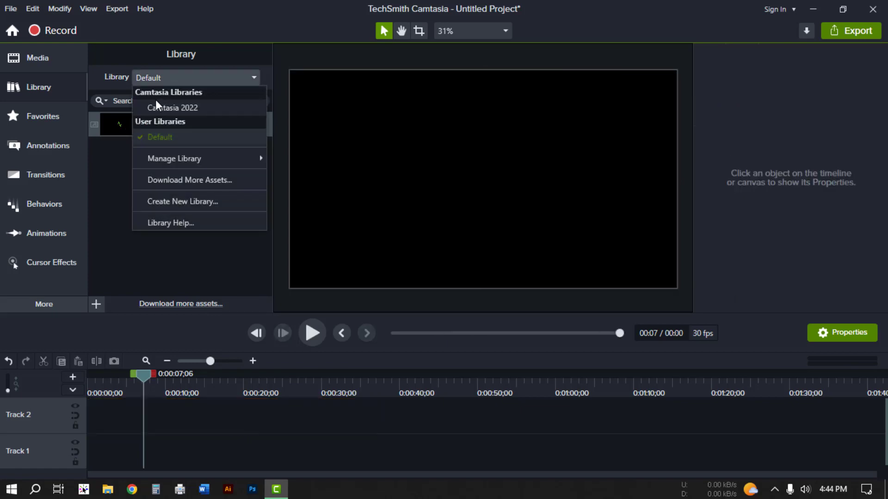
pyautogui.click(187, 108)
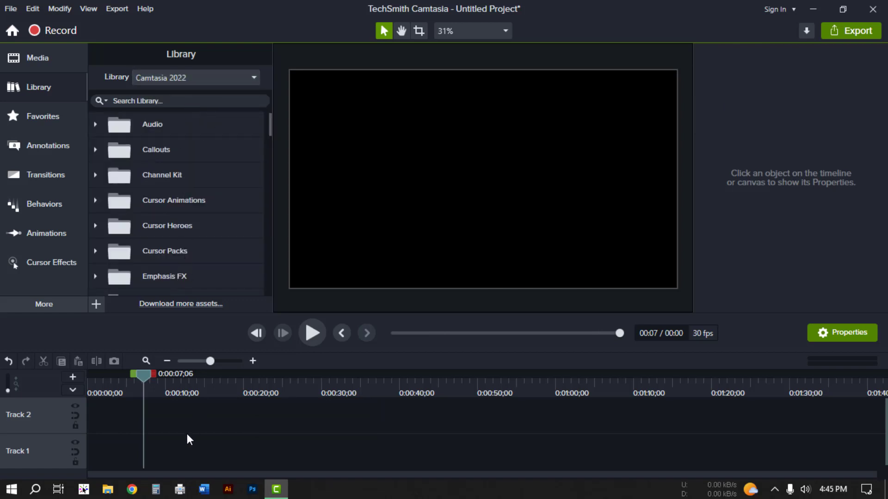
pyautogui.click(202, 77)
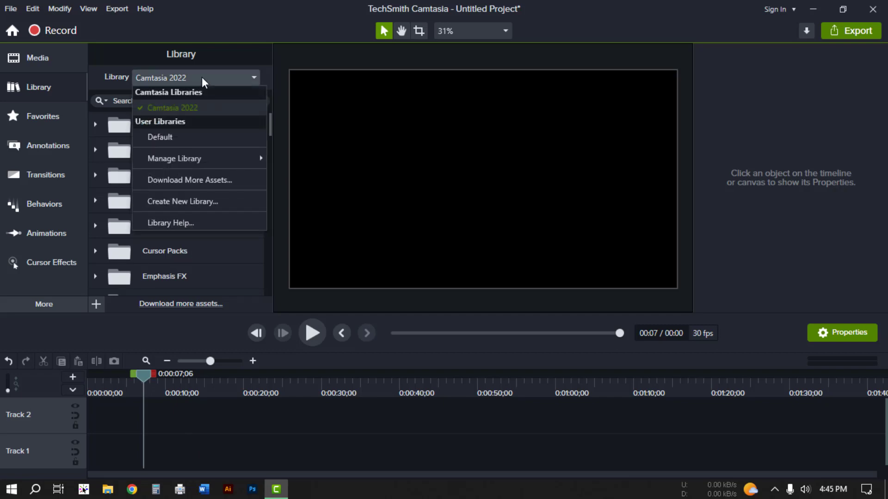
pyautogui.click(175, 140)
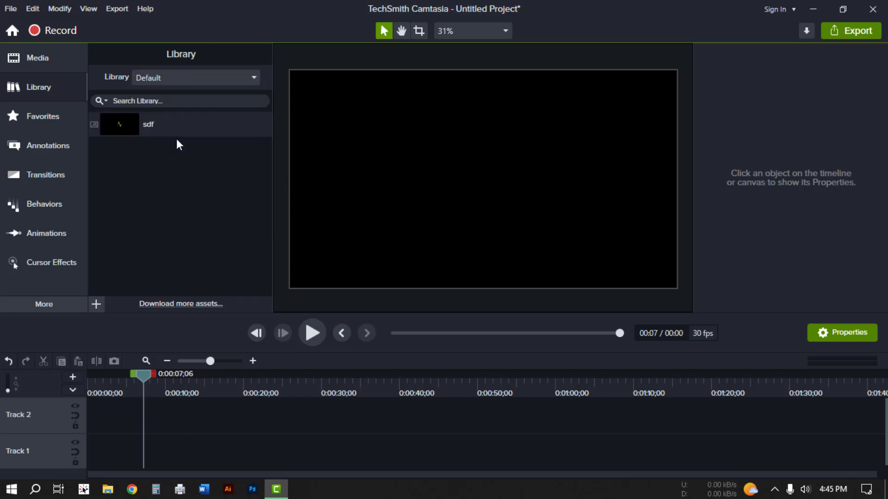
pyautogui.moveTo(118, 120); pyautogui.dragTo(108, 430)
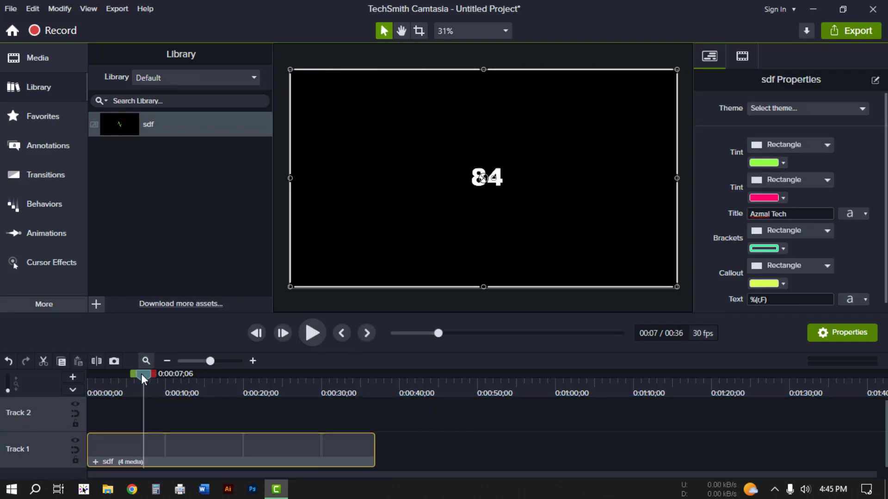
pyautogui.moveTo(141, 373); pyautogui.dragTo(168, 412)
# - Ungroup the sdf asset on Track 1 into its separate clips and deselect them
pyautogui.rightClick(273, 455)
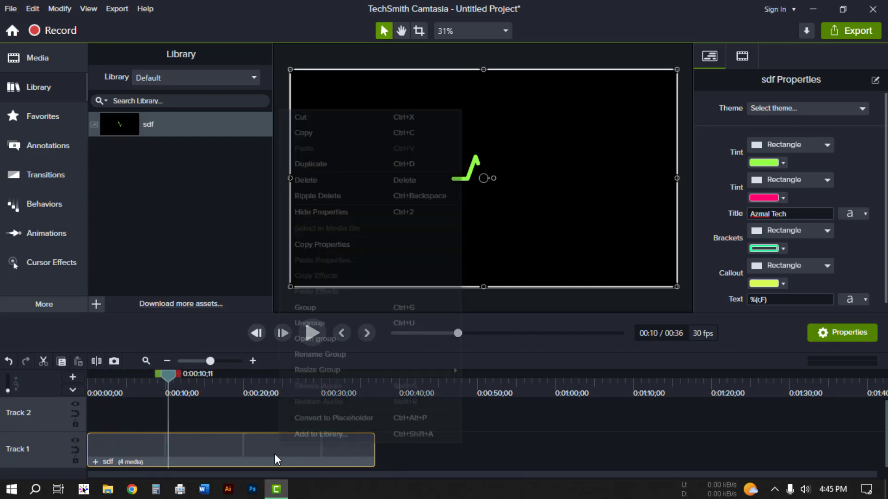
pyautogui.hotkey('ctrl', 'u')
pyautogui.click(322, 323)
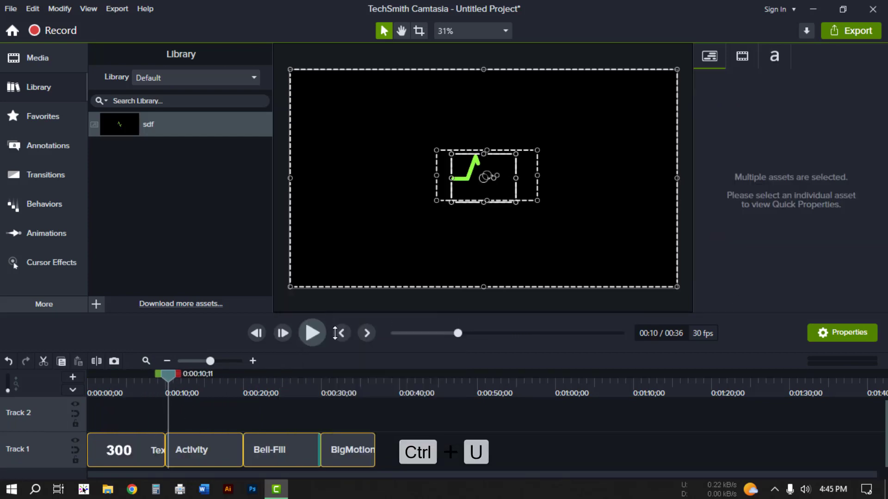
pyautogui.click(493, 447)
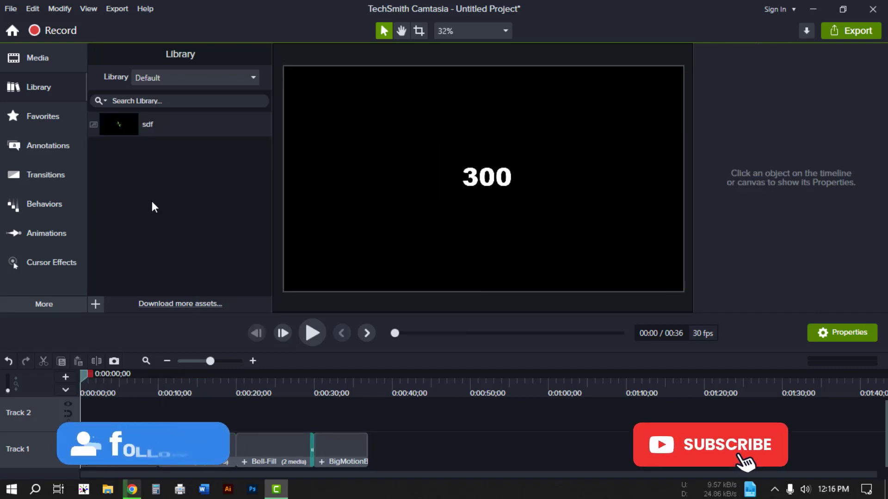
# - Try renaming the Default user library to "dhjfhg" and cancel the change
pyautogui.click(169, 78)
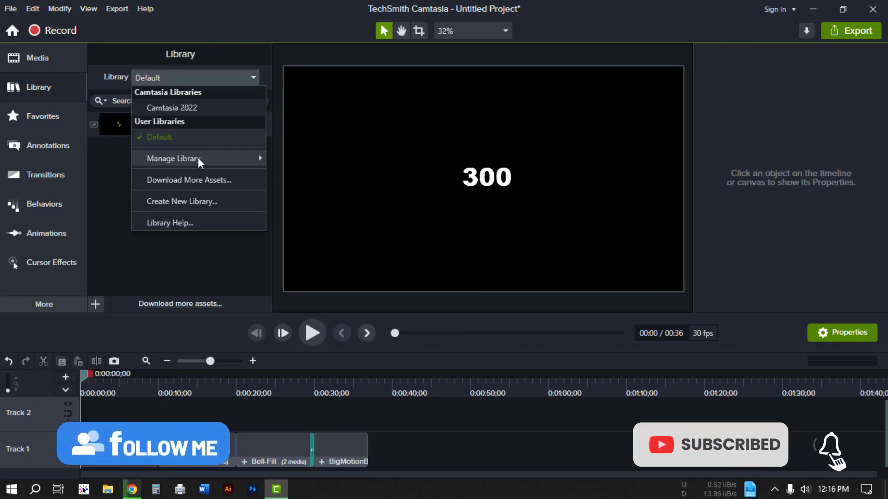
pyautogui.moveTo(213, 158)
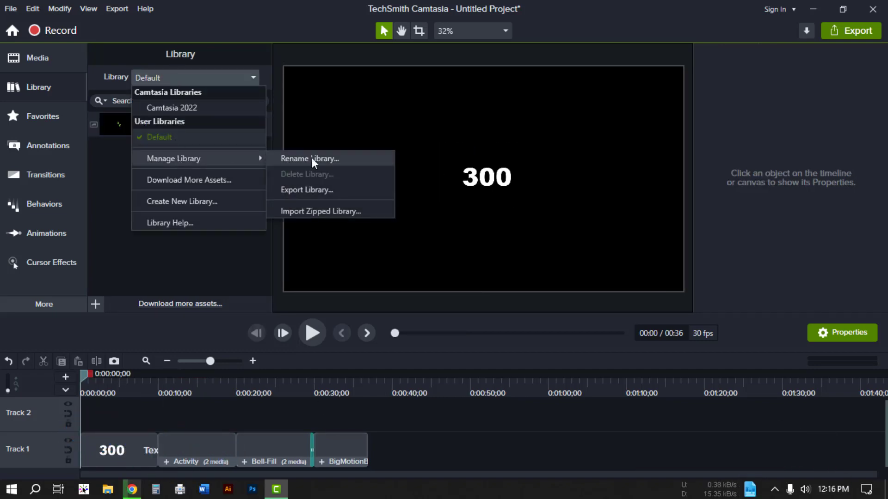
pyautogui.click(326, 158)
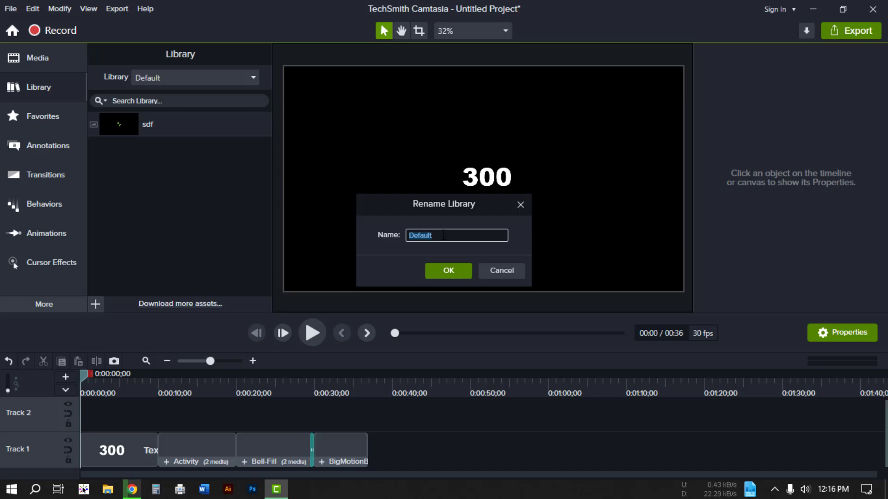
pyautogui.write('dhjfhg')
pyautogui.hotkey('shift', 'Left')
pyautogui.hotkey('shift', 'Left')
pyautogui.hotkey('shift', 'Left')
pyautogui.hotkey('shift', 'Left')
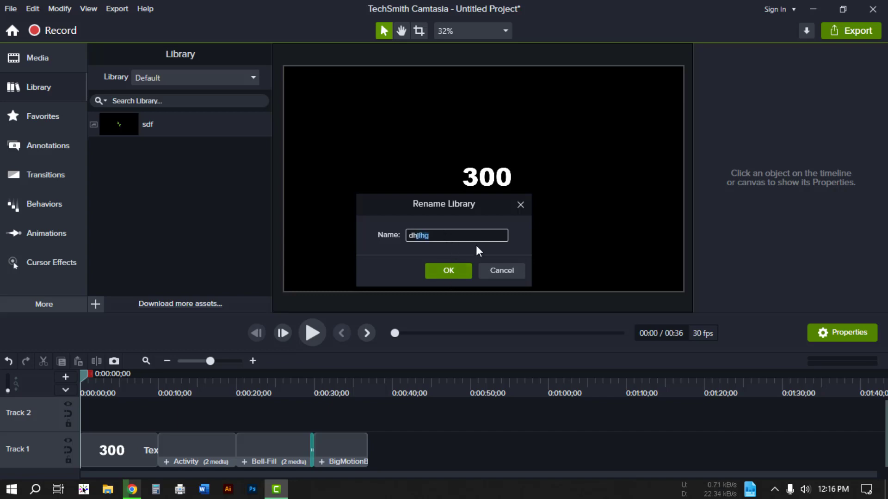
pyautogui.click(504, 271)
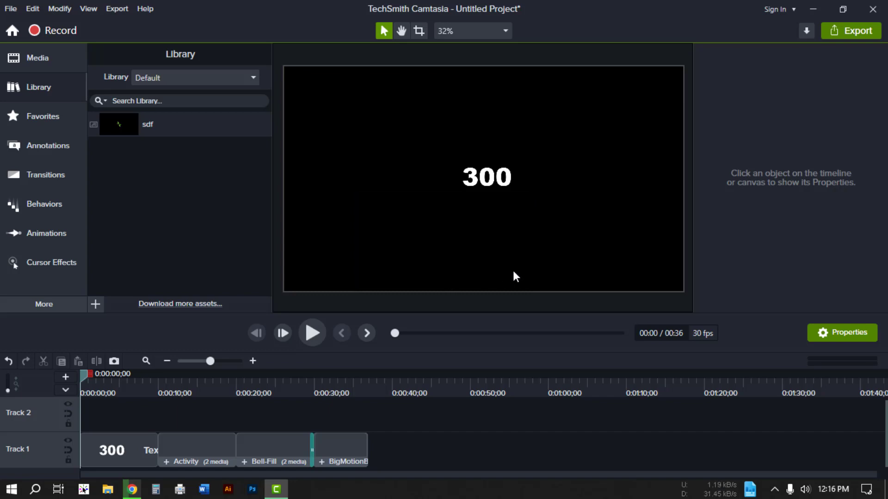
pyautogui.click(195, 78)
pyautogui.moveTo(202, 158)
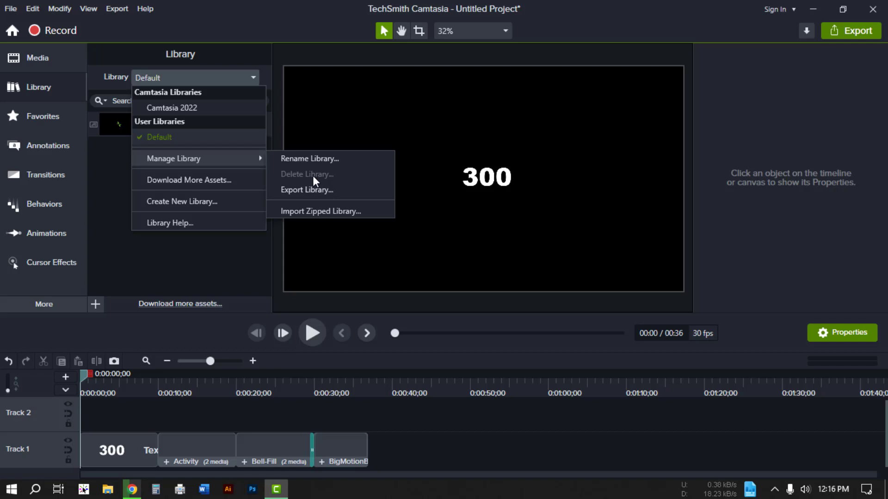
pyautogui.click(245, 240)
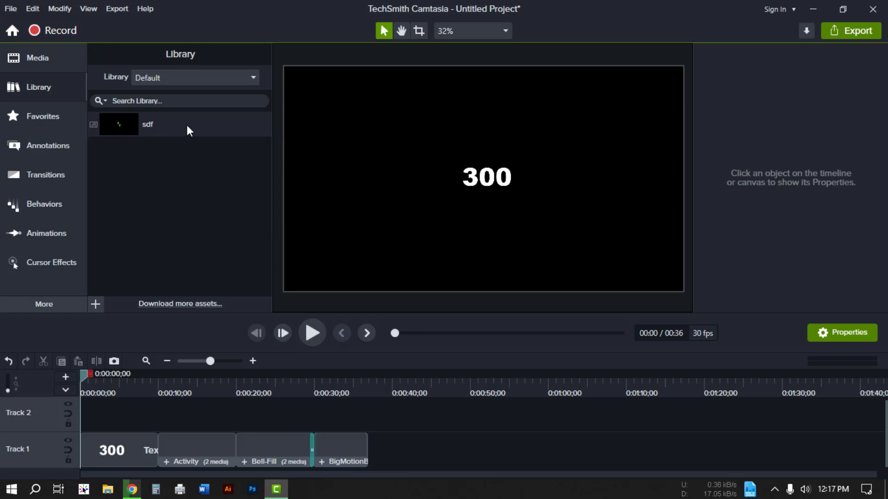
pyautogui.click(198, 71)
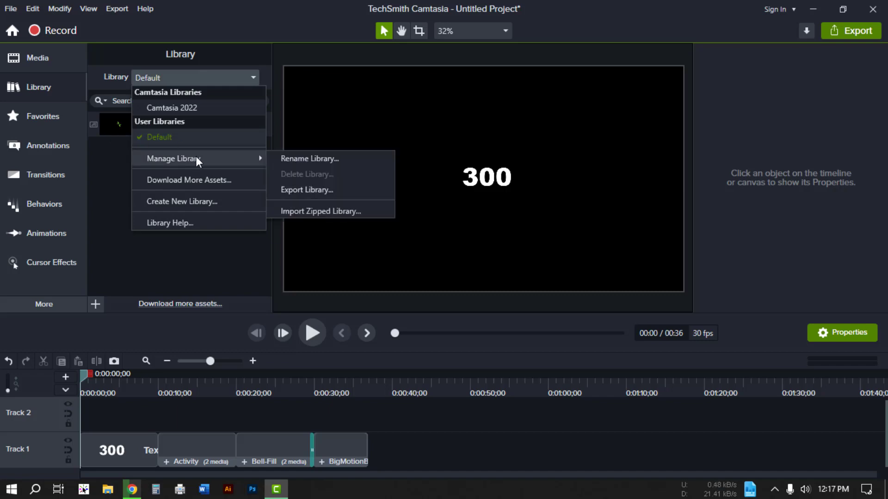
pyautogui.click(294, 190)
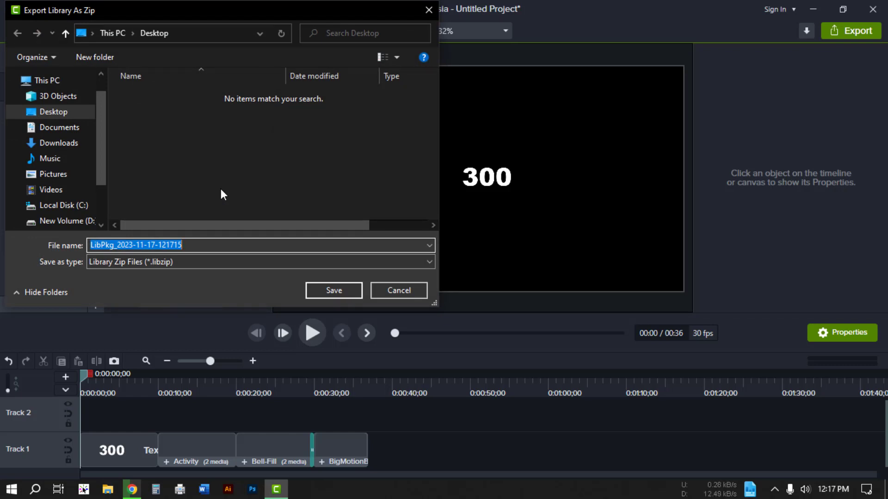
pyautogui.moveTo(193, 245); pyautogui.dragTo(134, 246)
pyautogui.click(213, 250)
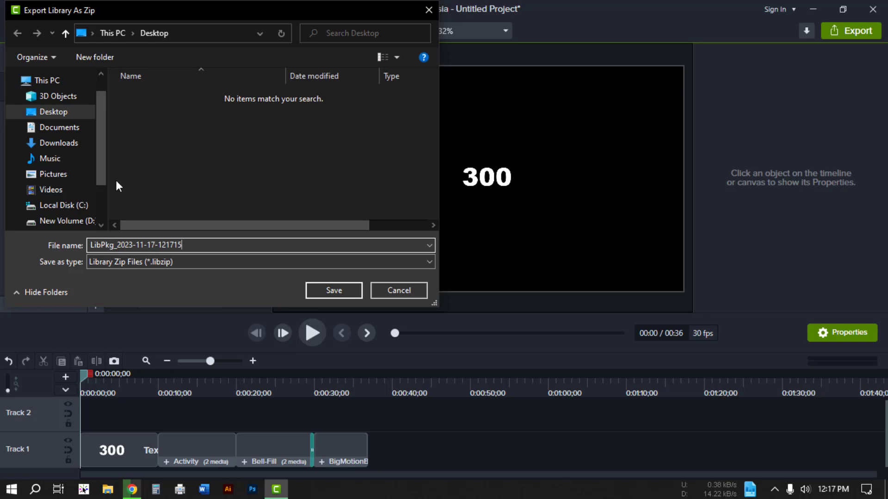
pyautogui.click(61, 114)
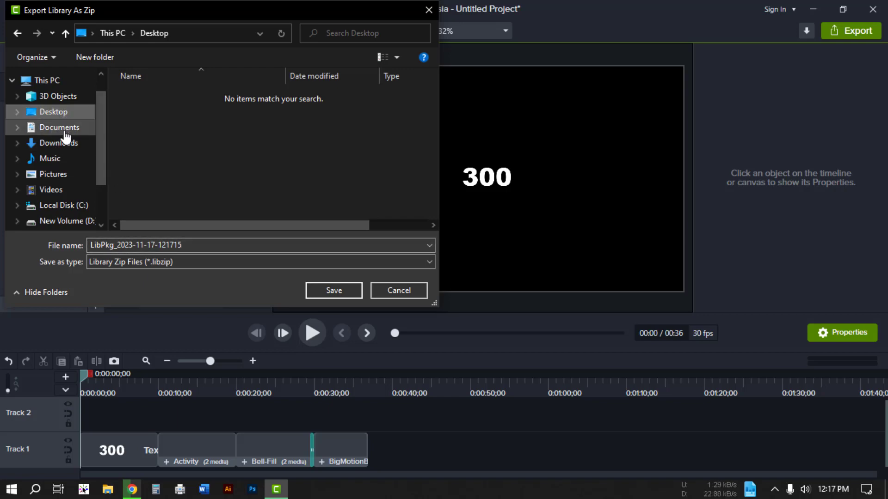
pyautogui.click(65, 132)
pyautogui.click(61, 113)
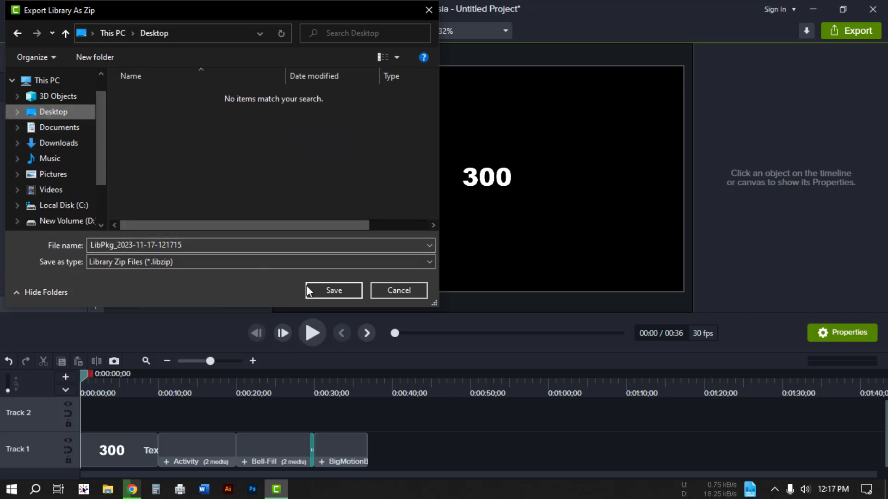
pyautogui.click(327, 291)
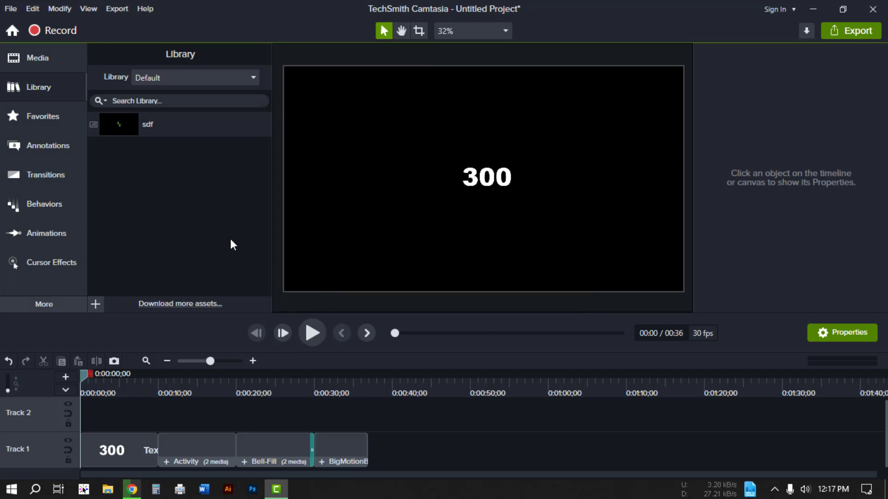
pyautogui.click(815, 9)
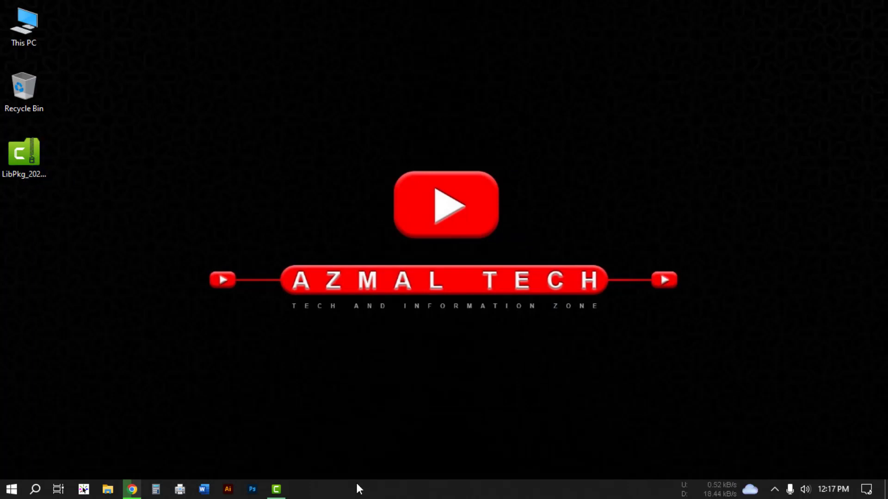
pyautogui.click(277, 489)
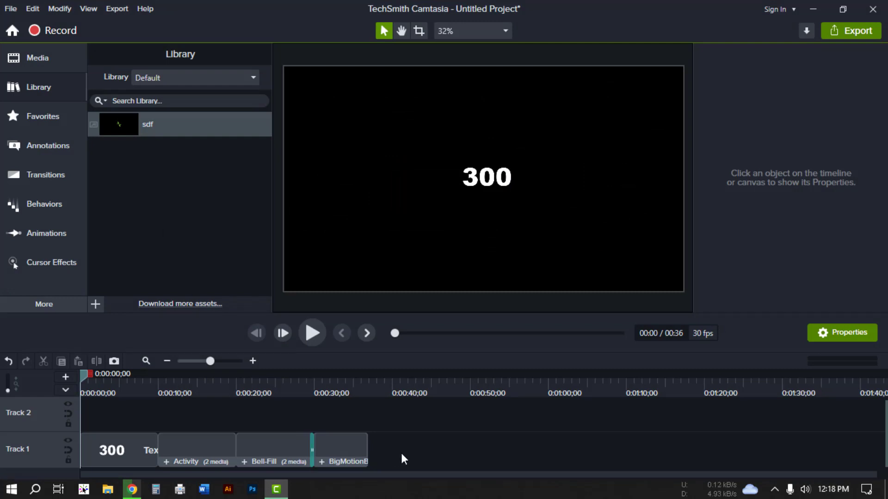
# - Delete all clips from Track 1 and remove the sdf asset from the Default library
pyautogui.click(131, 447)
pyautogui.press('Delete')
pyautogui.rightClick(130, 127)
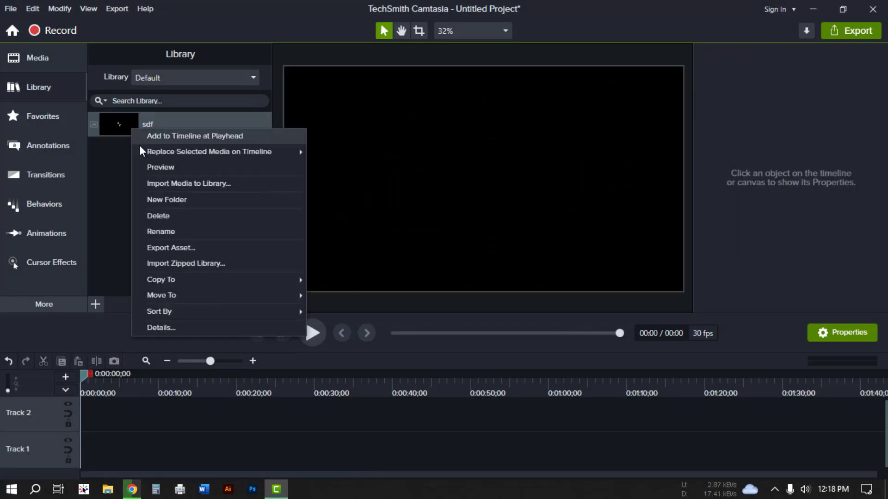
pyautogui.click(181, 215)
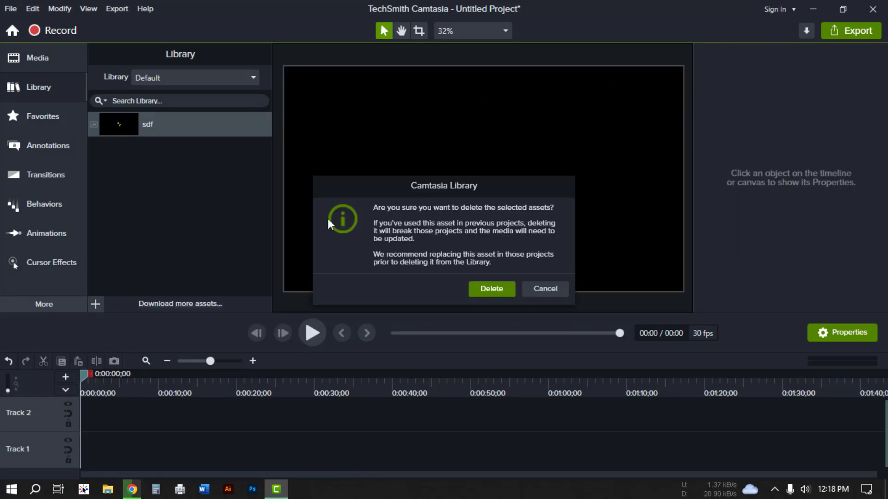
pyautogui.click(493, 289)
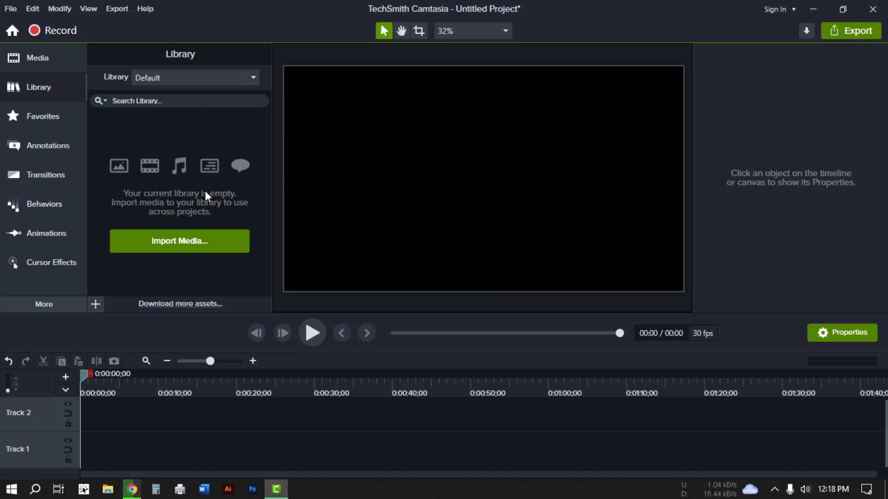
pyautogui.click(181, 80)
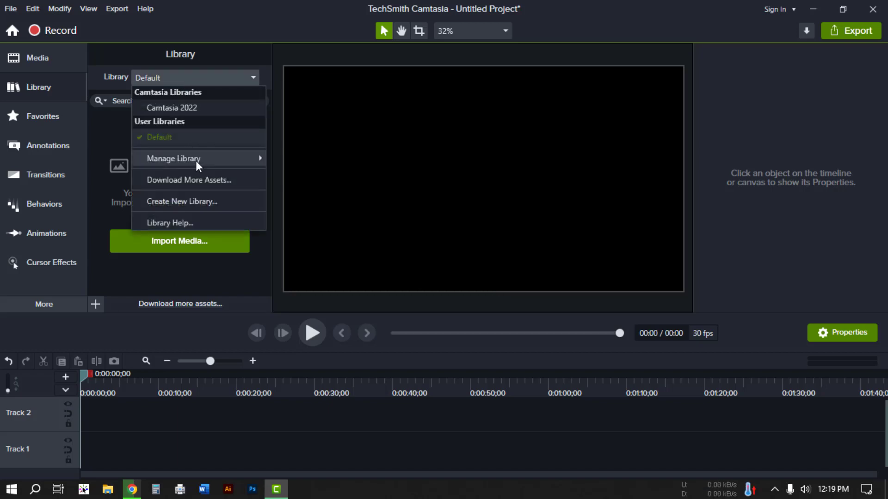
pyautogui.moveTo(204, 159)
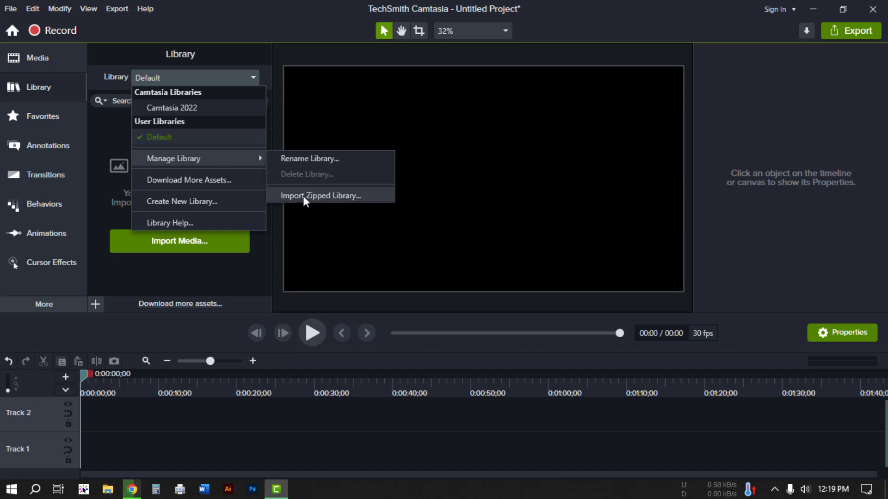
pyautogui.click(331, 195)
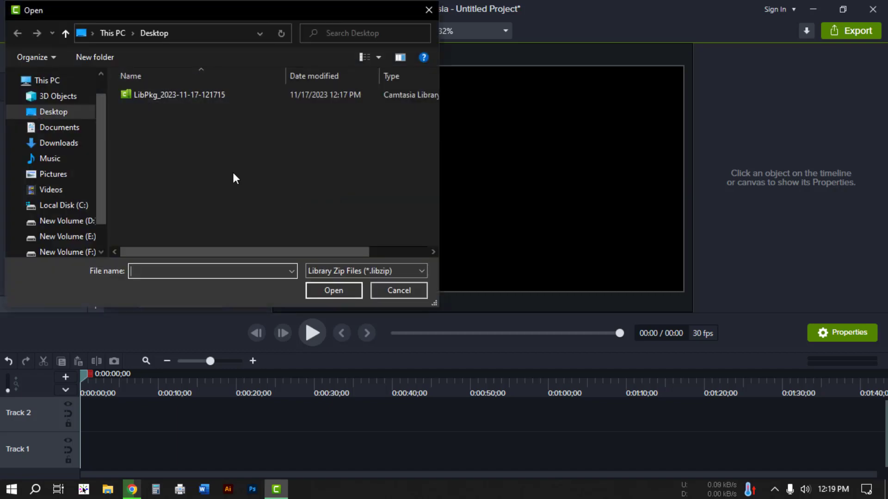
pyautogui.click(154, 95)
pyautogui.click(350, 292)
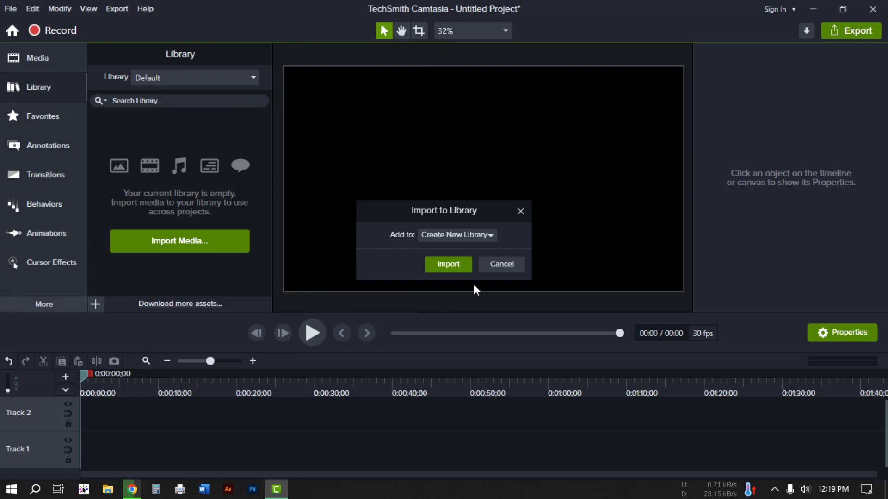
pyautogui.click(470, 235)
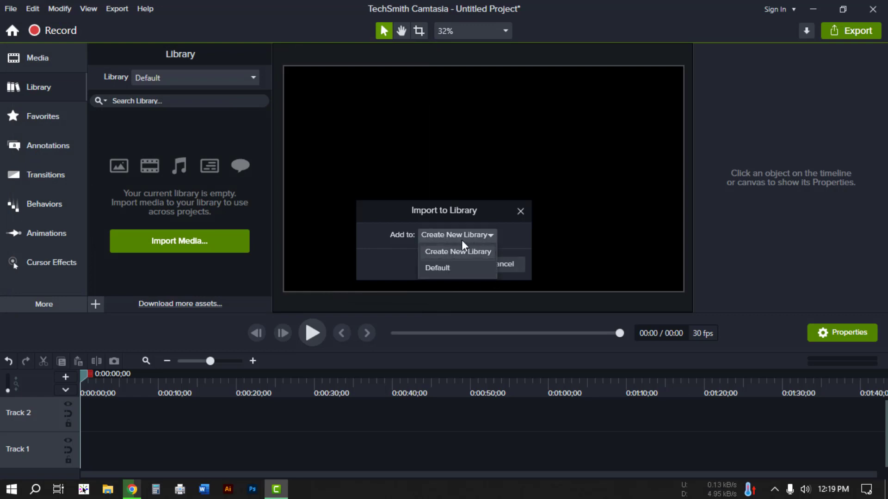
pyautogui.click(442, 269)
pyautogui.click(457, 267)
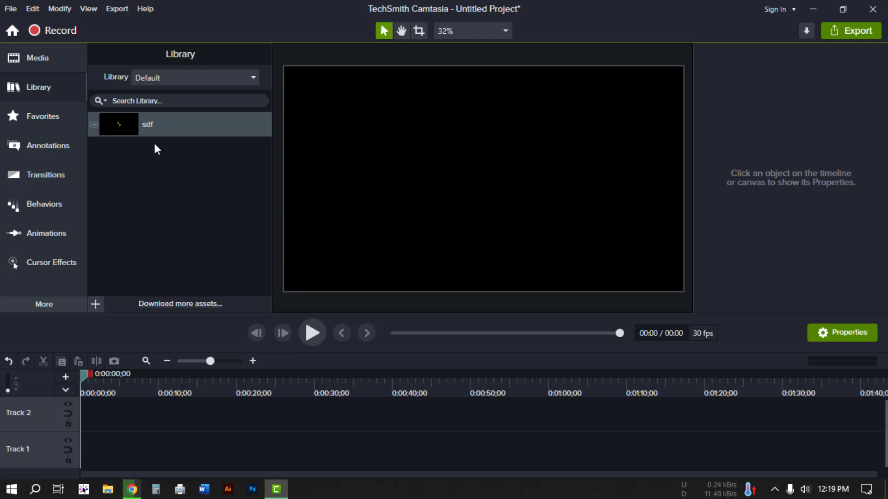
# - Create a blank user library named New
pyautogui.click(204, 79)
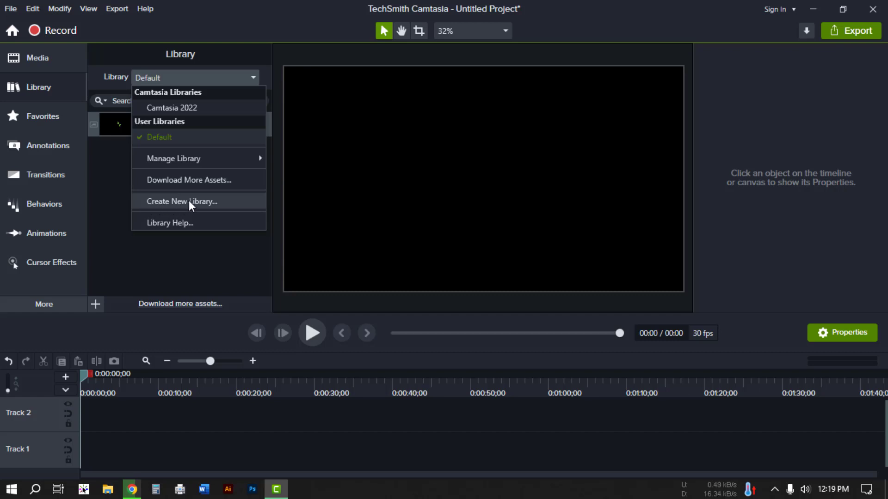
pyautogui.click(189, 200)
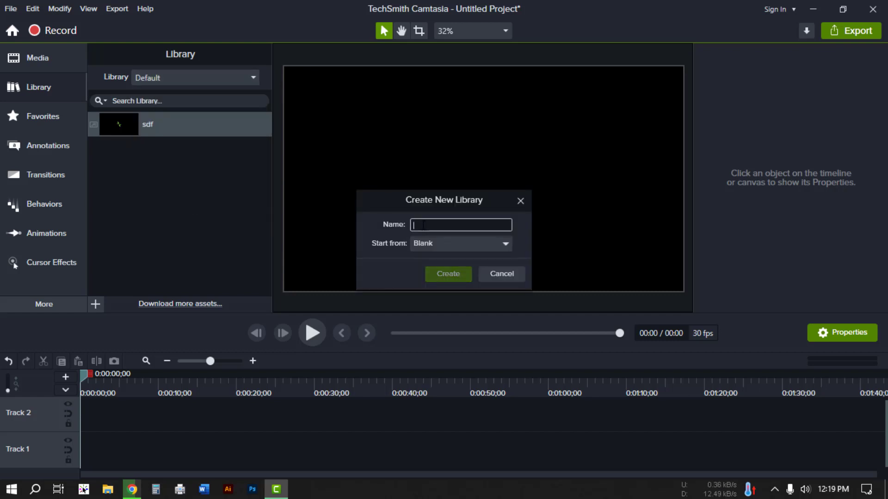
pyautogui.write('New')
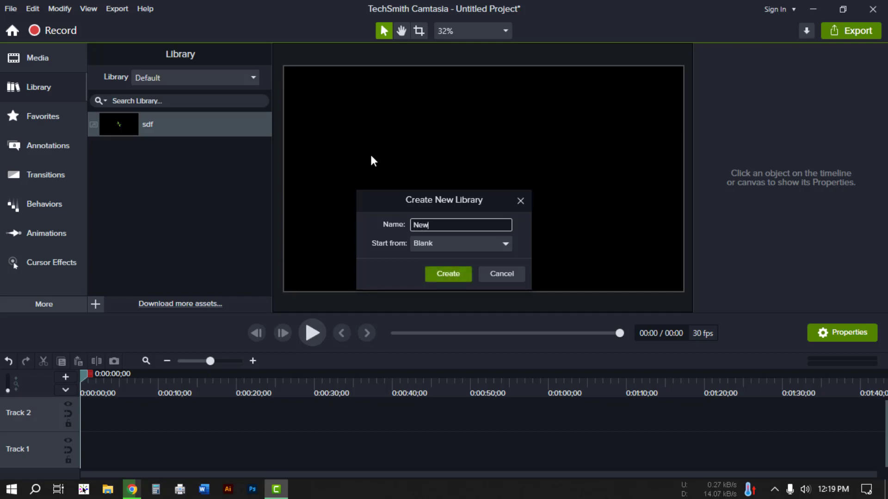
pyautogui.click(447, 275)
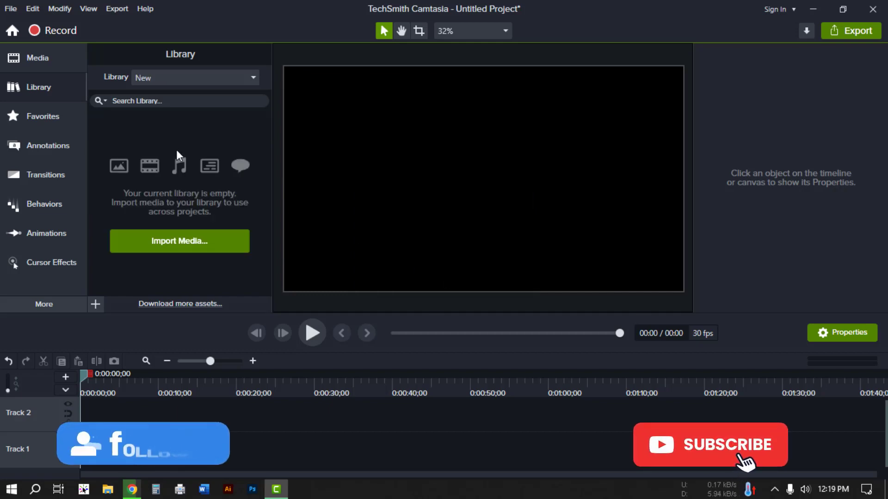
# - Display the Default library's assets and switch back to the New library
pyautogui.click(176, 77)
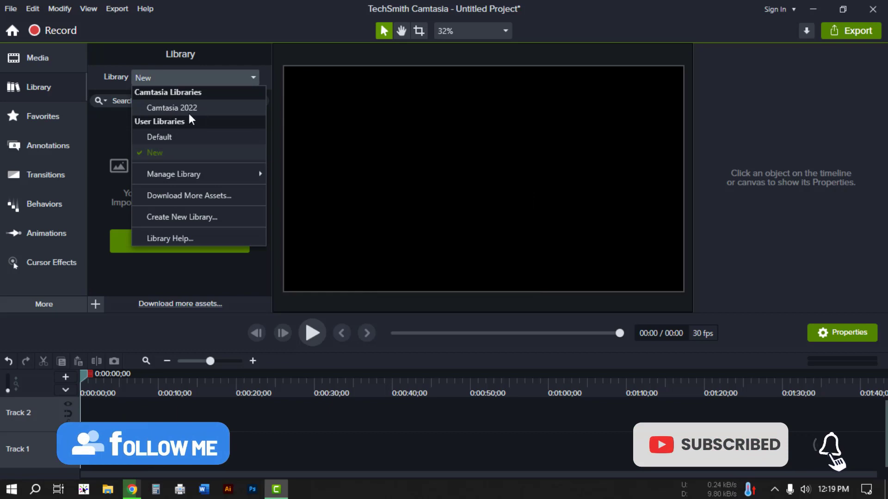
pyautogui.click(171, 136)
pyautogui.click(174, 81)
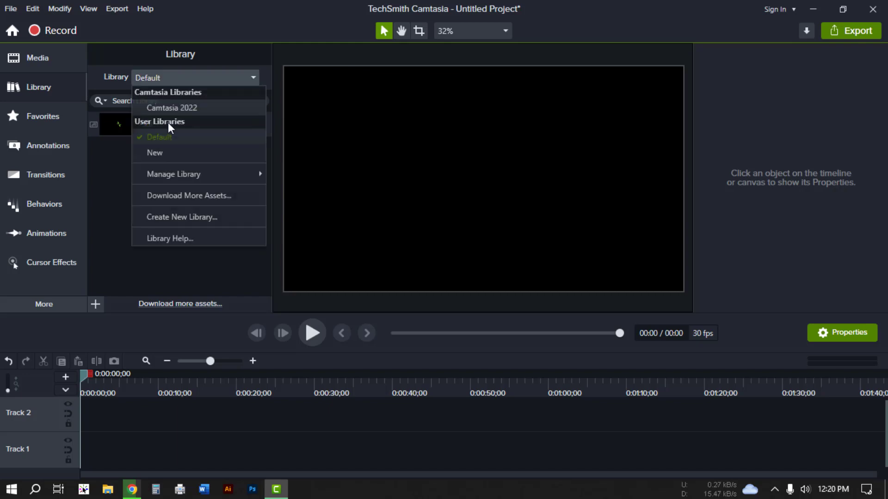
pyautogui.click(166, 154)
# - Delete the New user library and check the list of remaining libraries
pyautogui.click(190, 78)
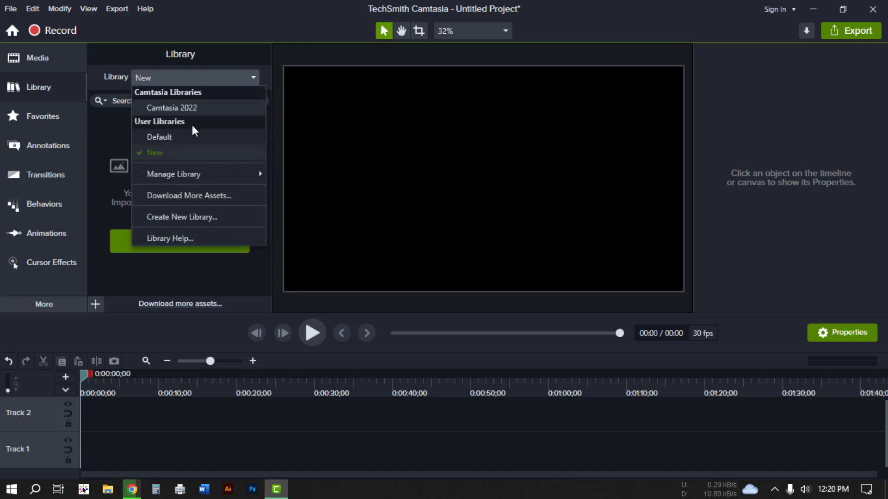
pyautogui.moveTo(220, 171)
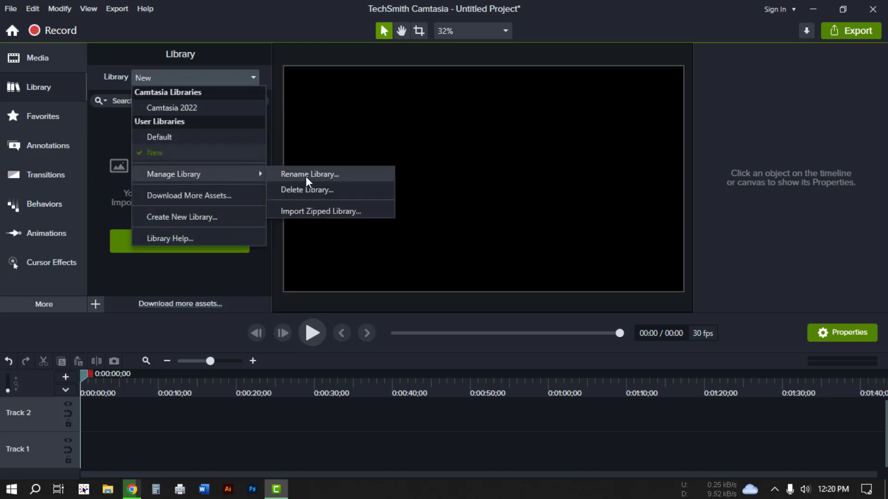
pyautogui.click(316, 190)
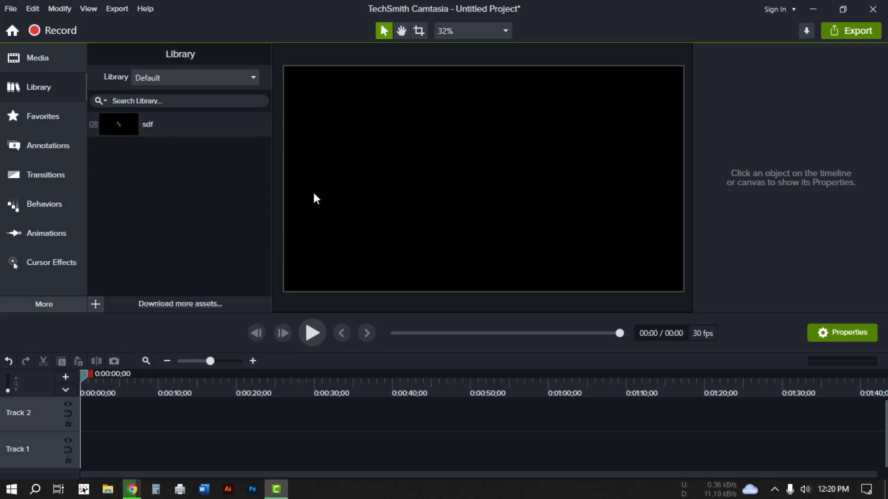
pyautogui.click(201, 76)
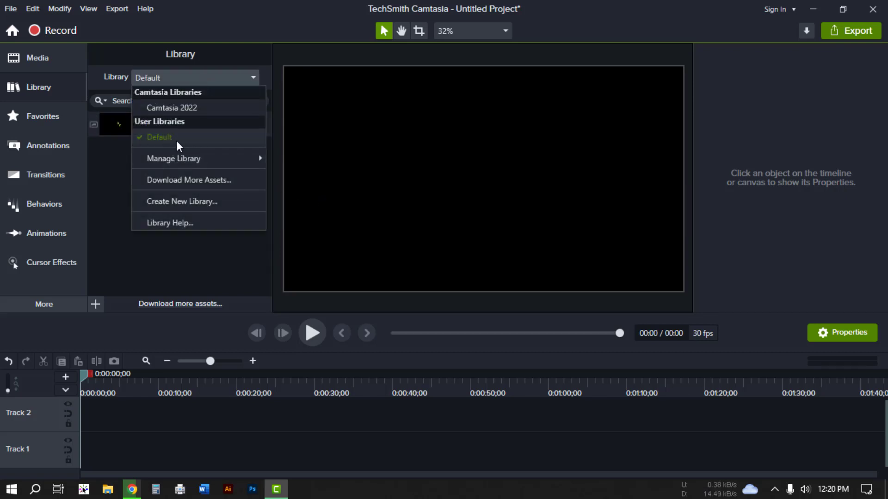
pyautogui.click(162, 244)
pyautogui.click(101, 305)
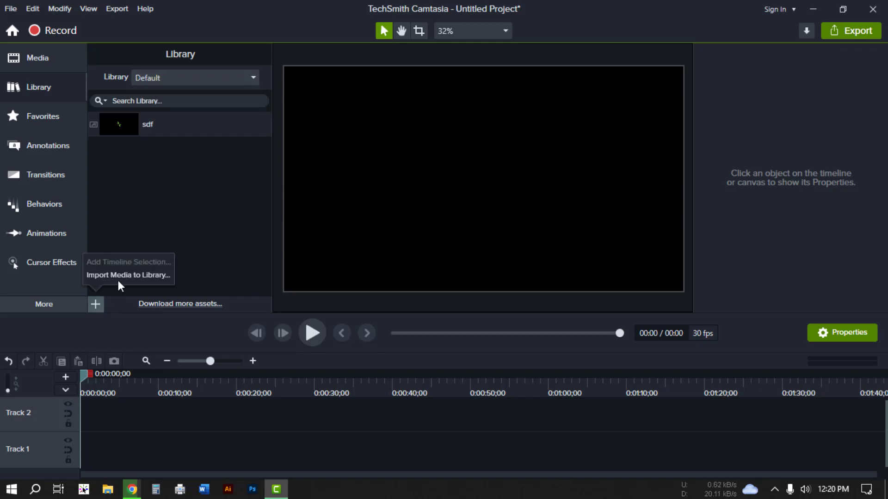
pyautogui.click(143, 276)
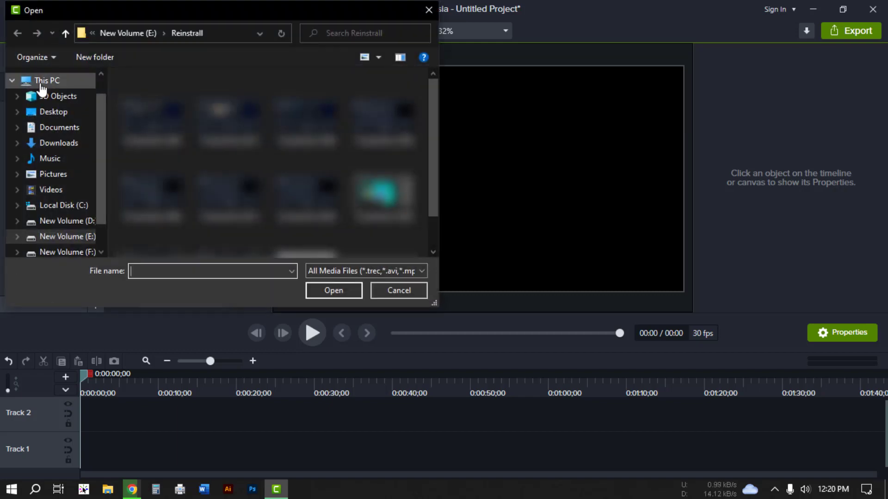
pyautogui.click(48, 112)
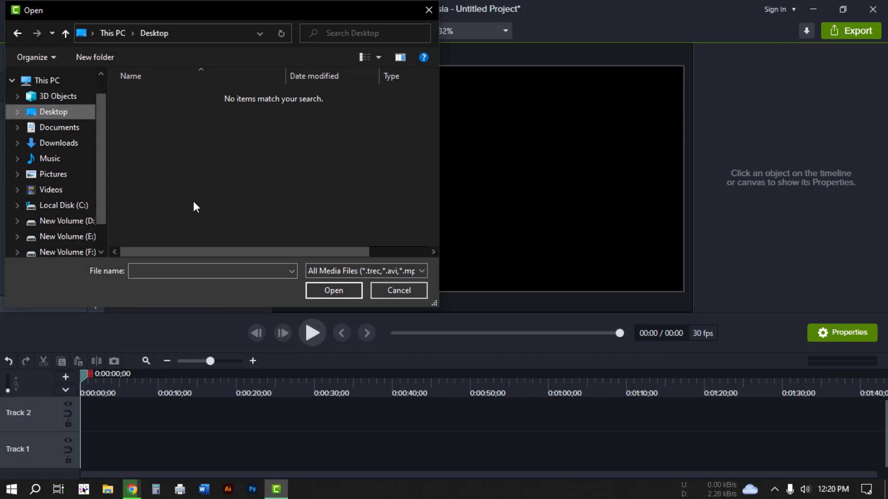
pyautogui.click(386, 293)
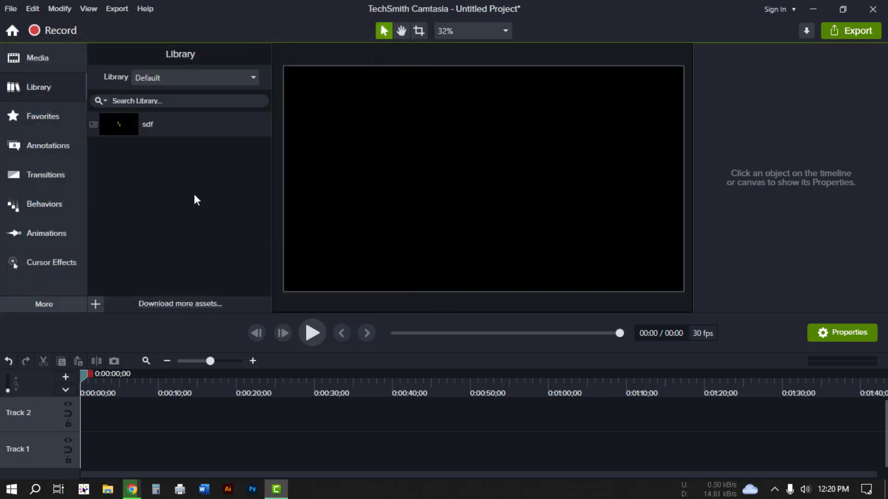
# - Display the Camtasia 2022 library and collapse its Titles and Icons & Glyphs folders
pyautogui.click(163, 77)
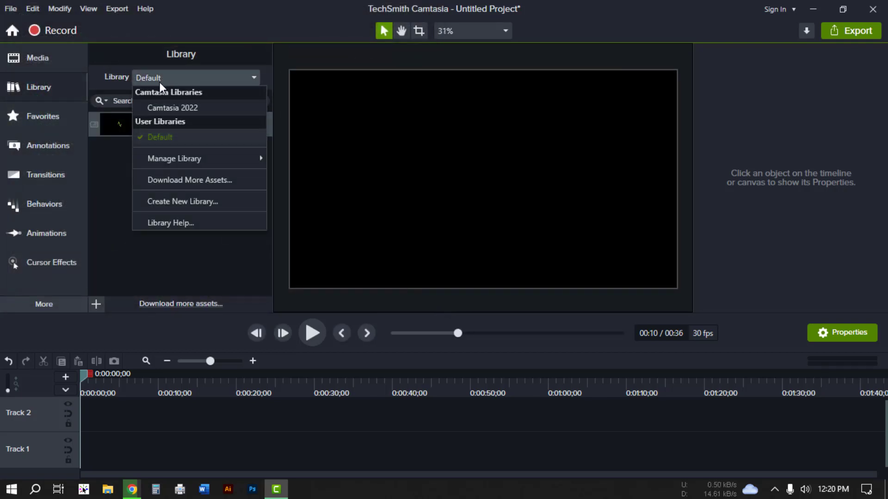
pyautogui.click(185, 108)
pyautogui.scroll(-6, 151, 215)
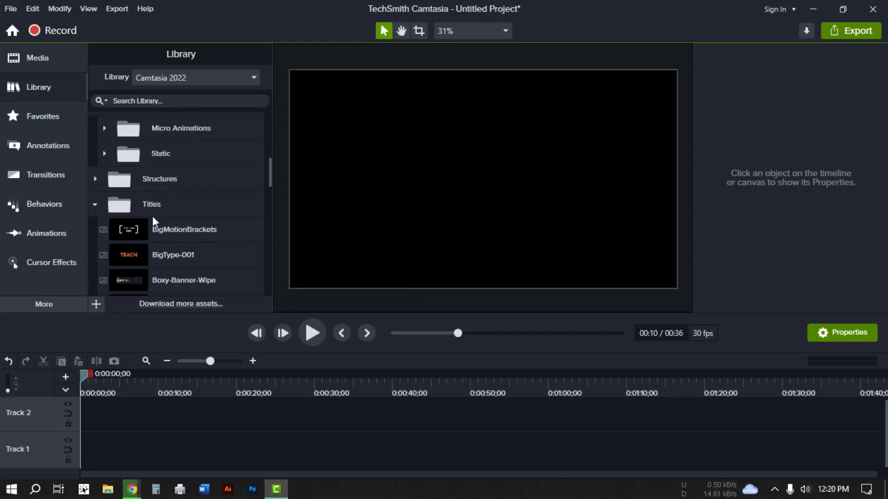
pyautogui.click(95, 203)
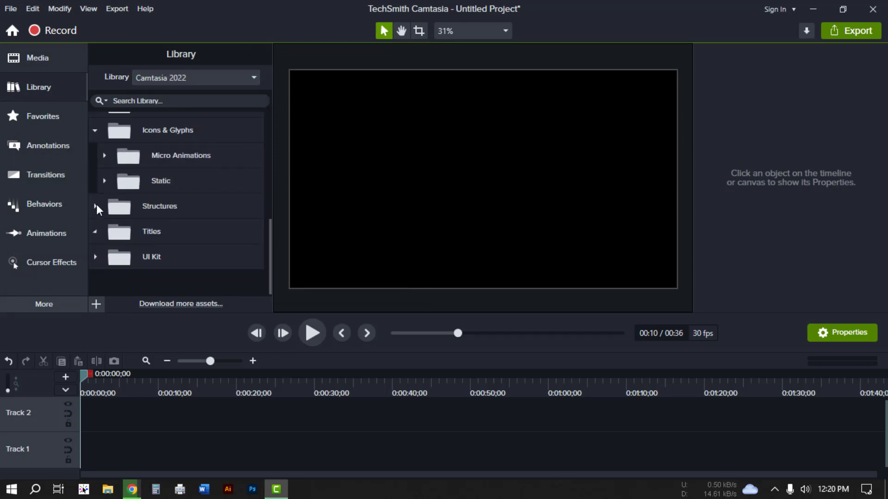
pyautogui.click(96, 130)
pyautogui.scroll(5, 147, 168)
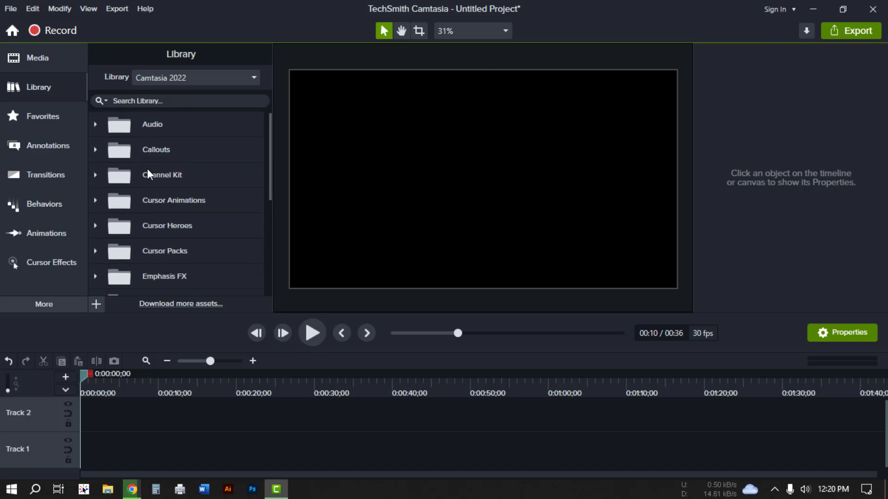